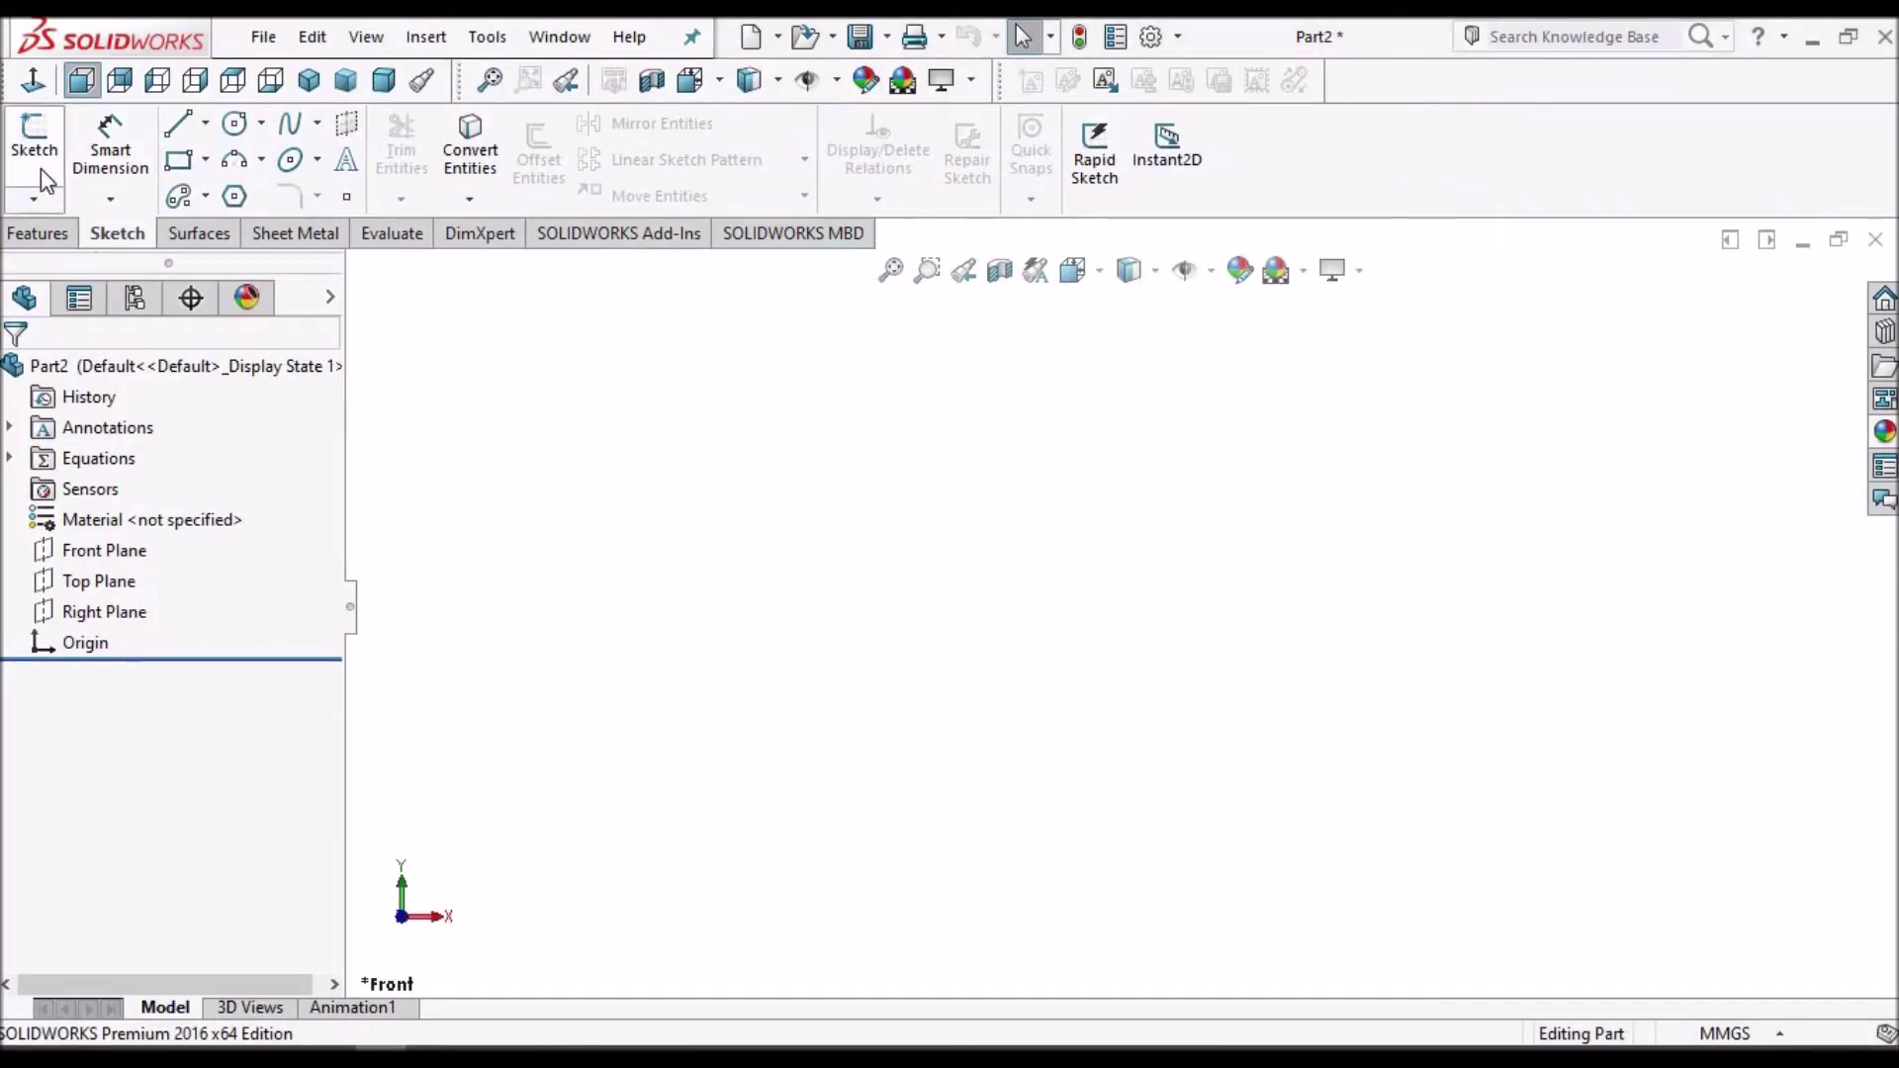
- Start a sketch on the Front Plane and draw a circle centred at about X -81, Y 15 mm
click(94, 550)
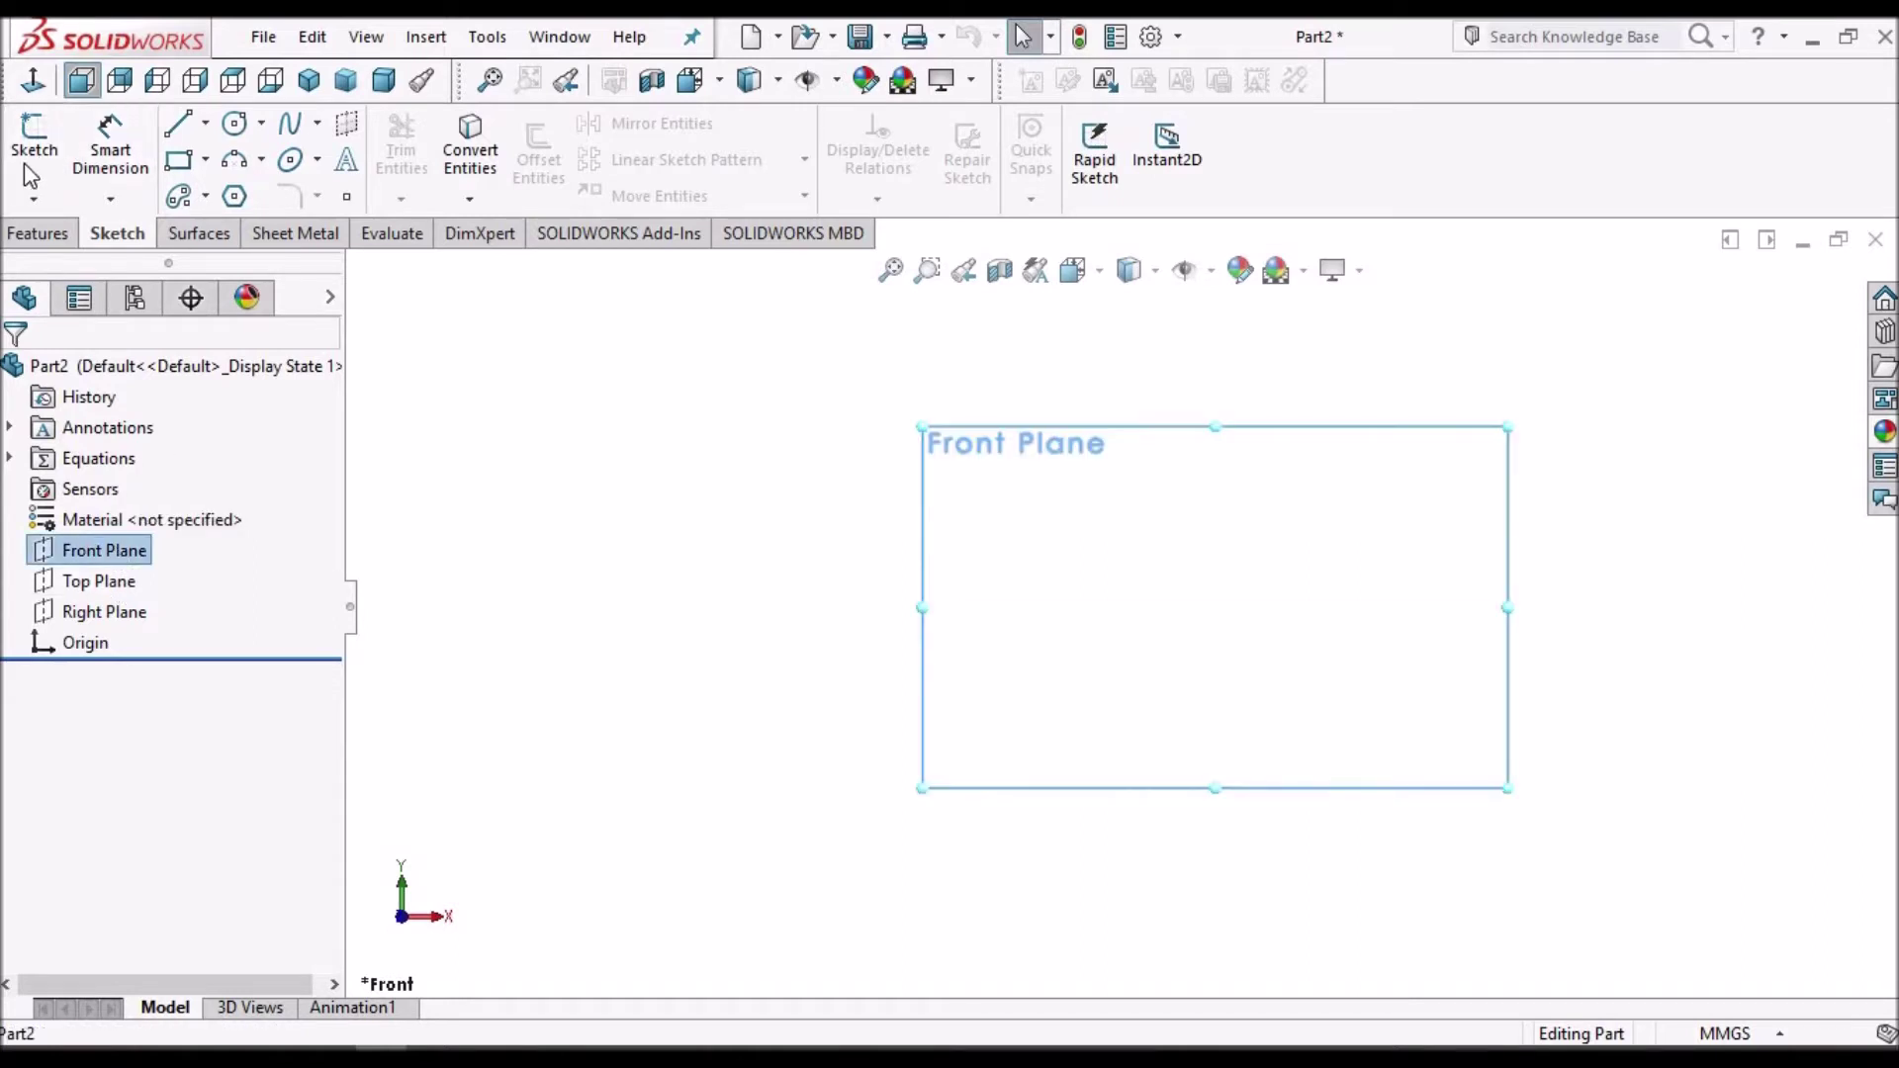
click(31, 157)
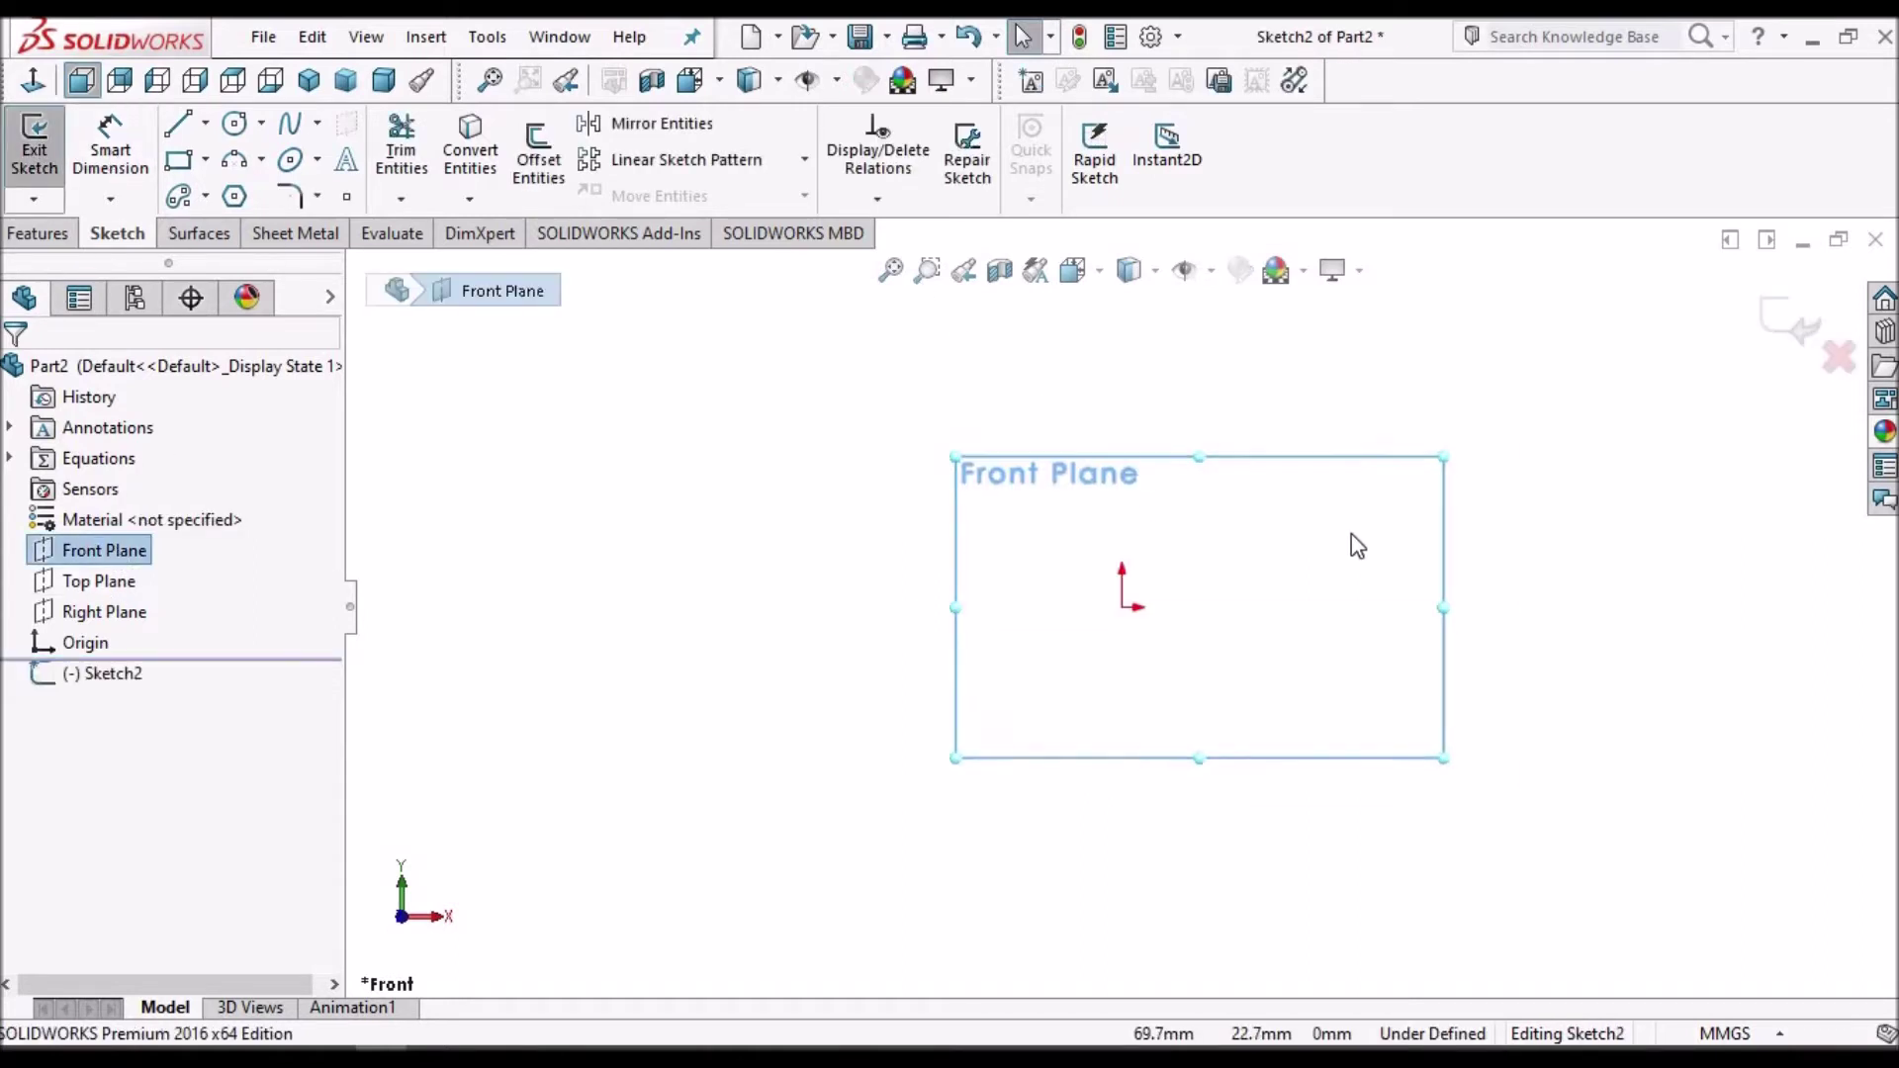
click(237, 125)
click(725, 598)
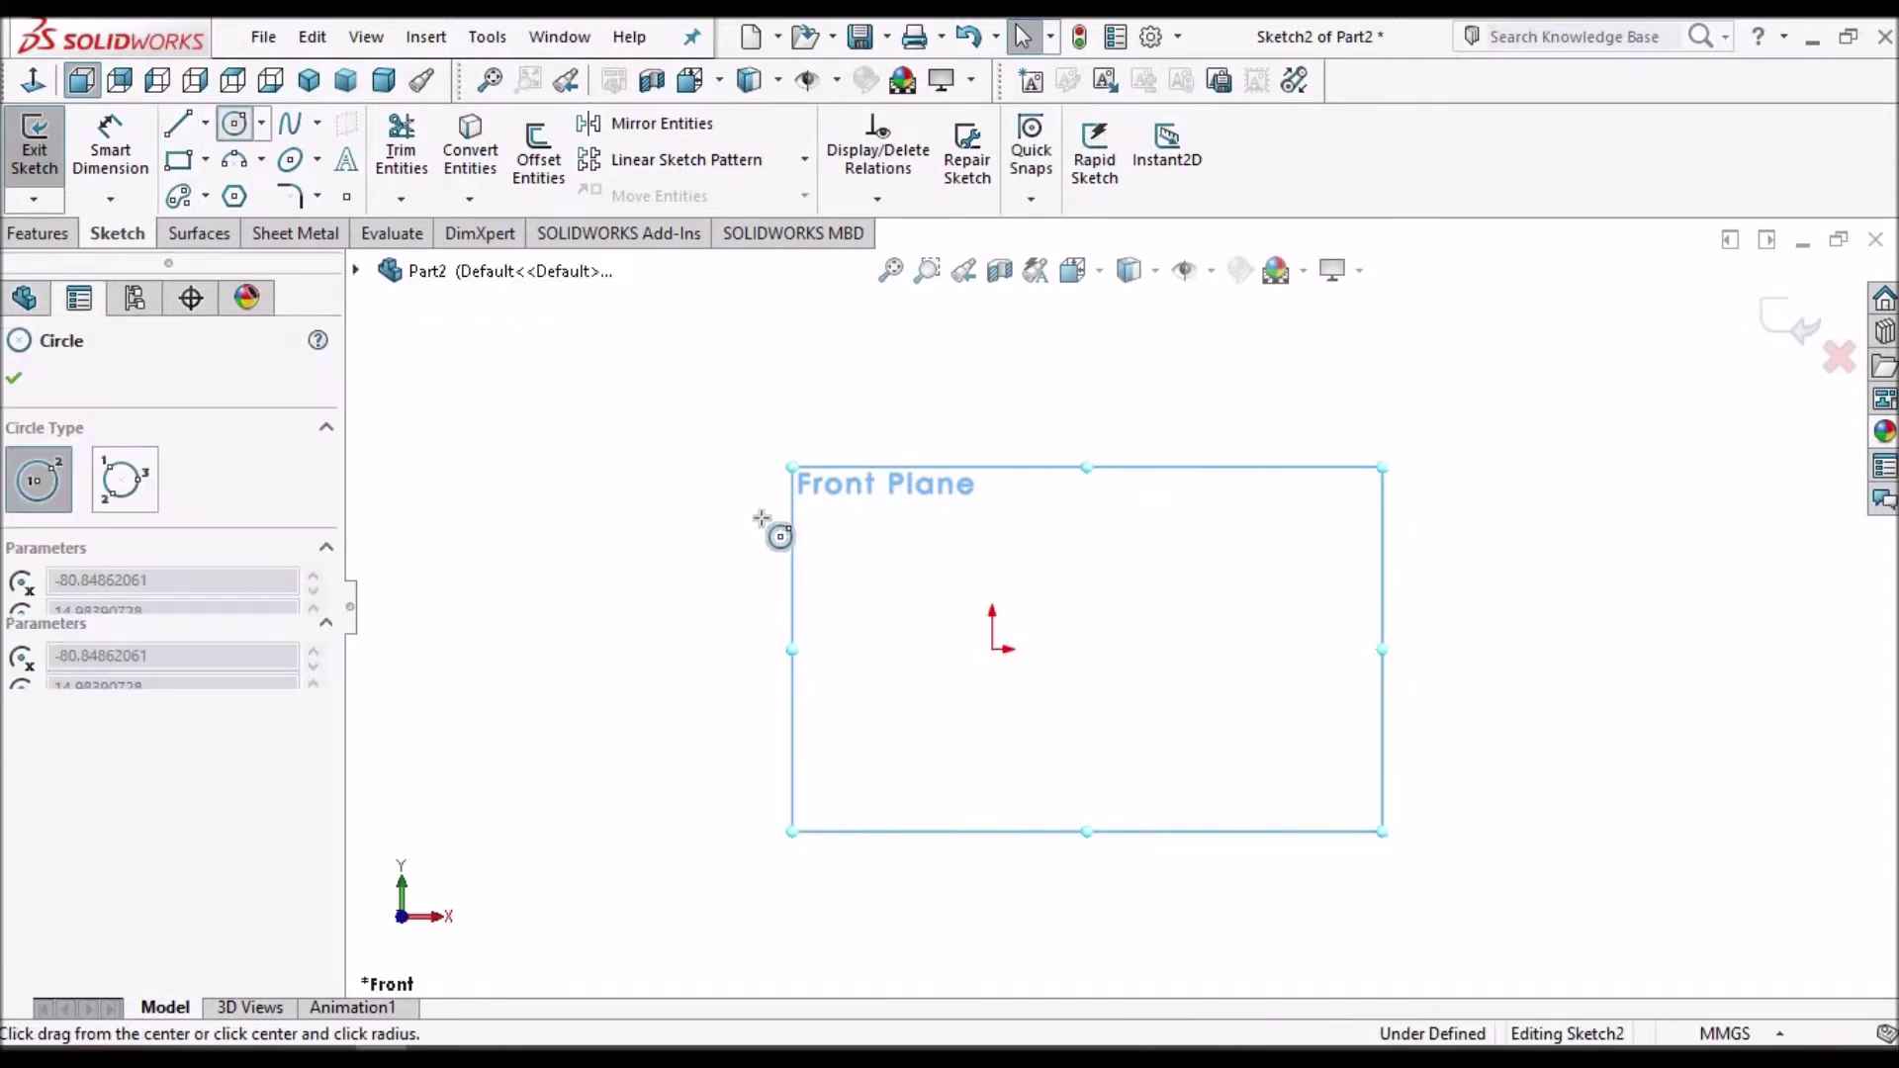
click(762, 518)
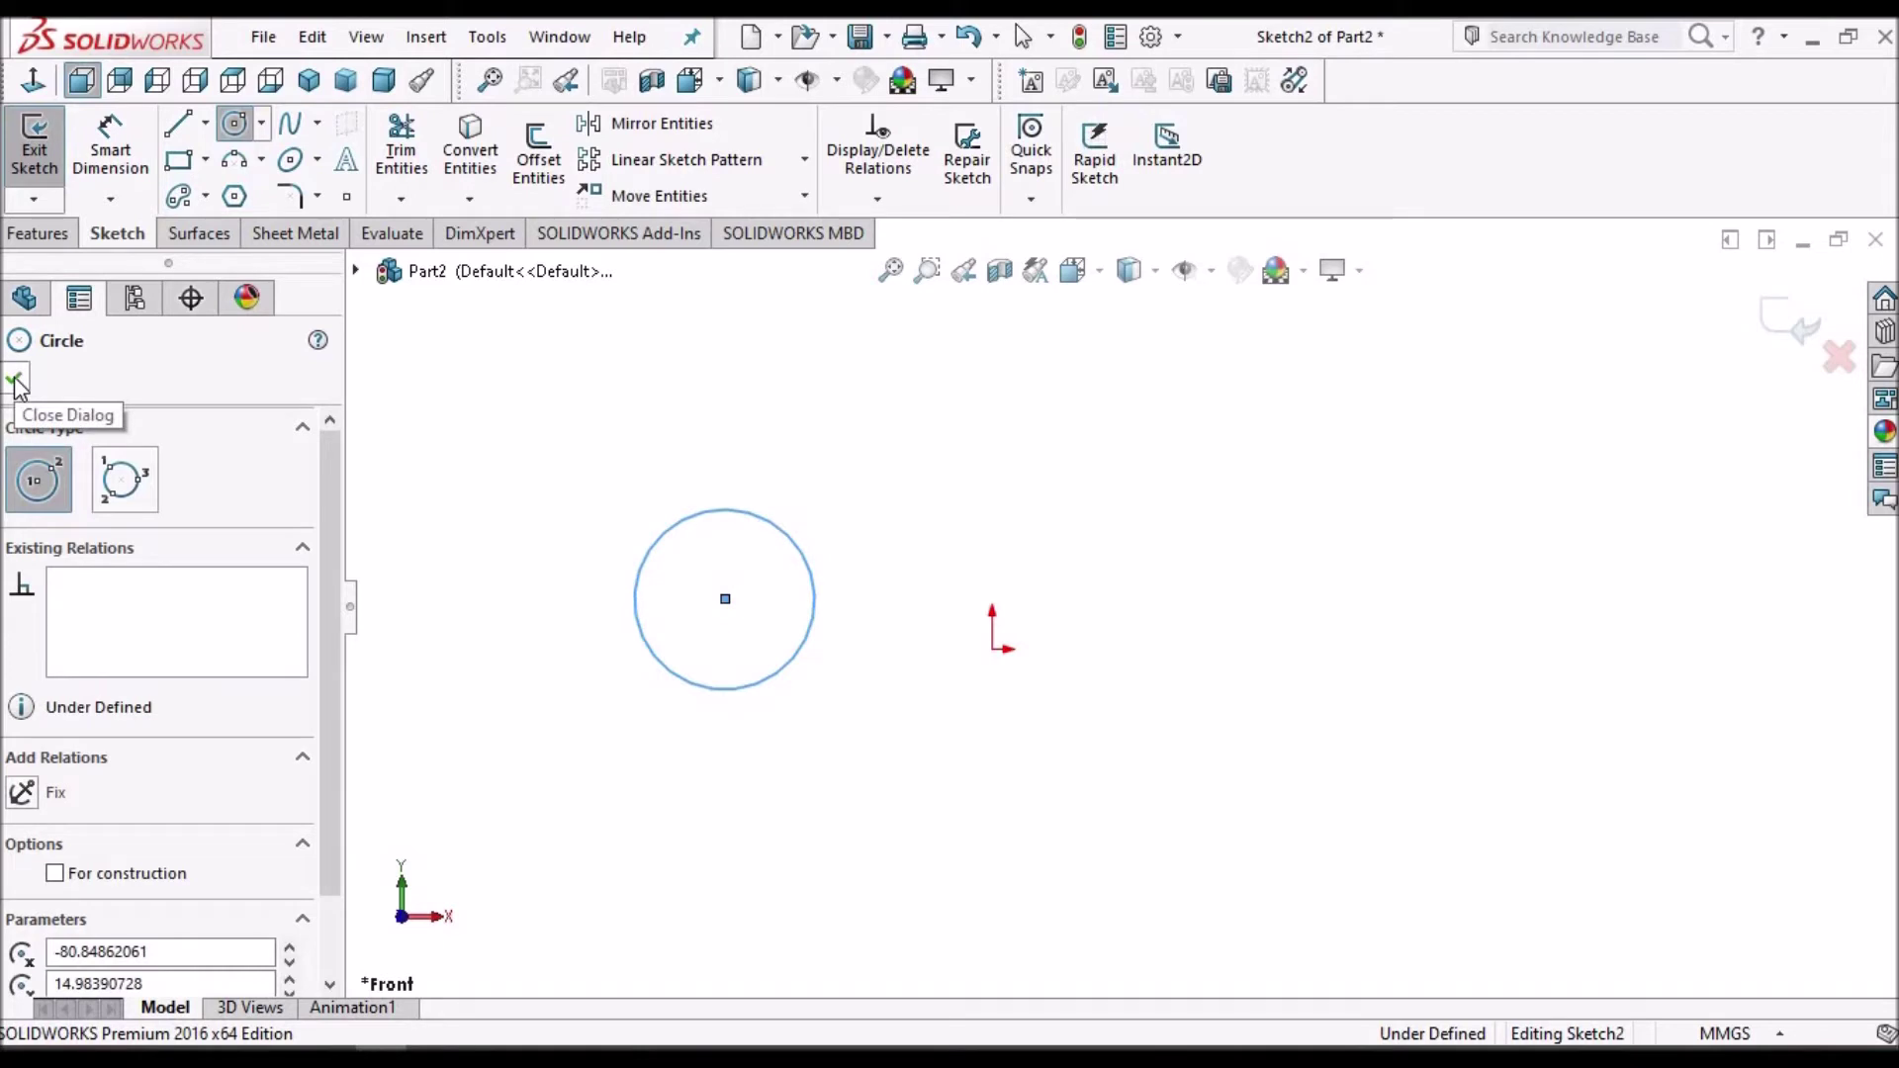
click(15, 382)
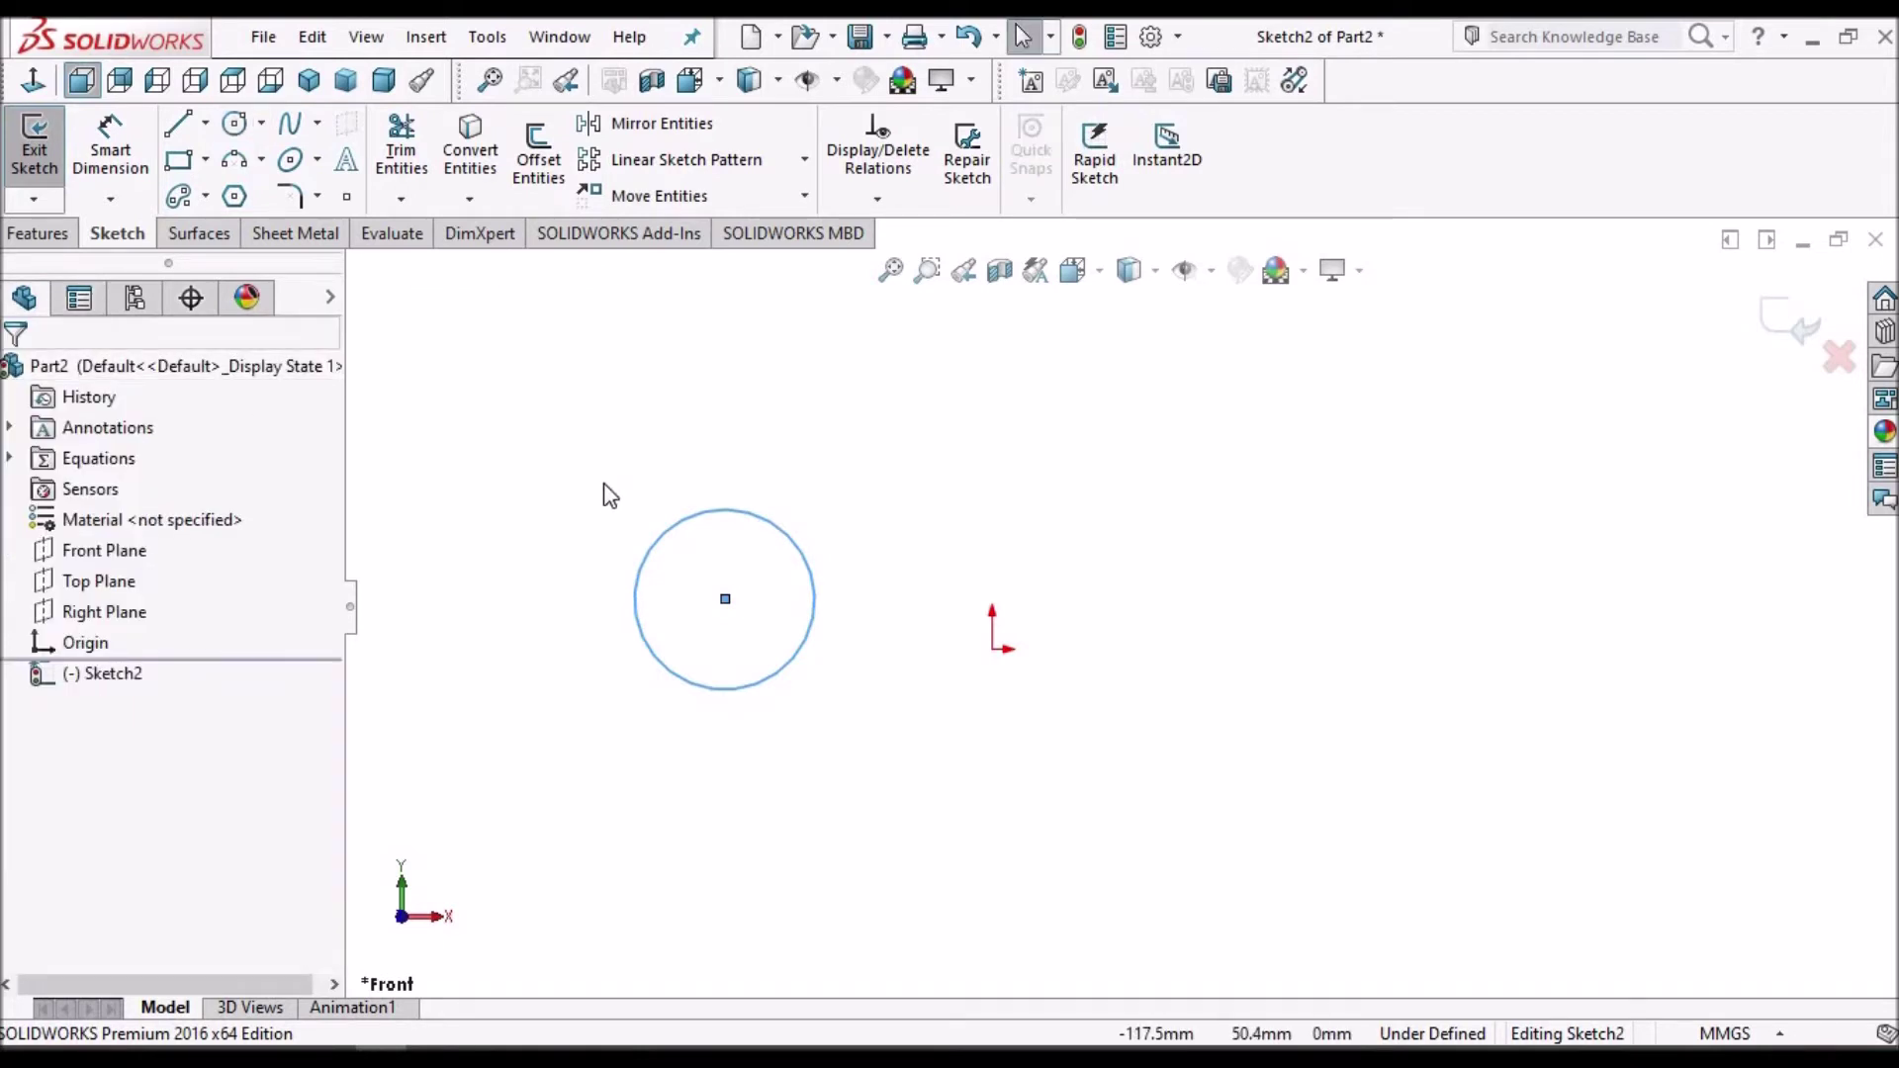
- Repeat the last command to sketch a circle of about 16 mm radius, centred at about X -32, Y 50 mm
click(312, 38)
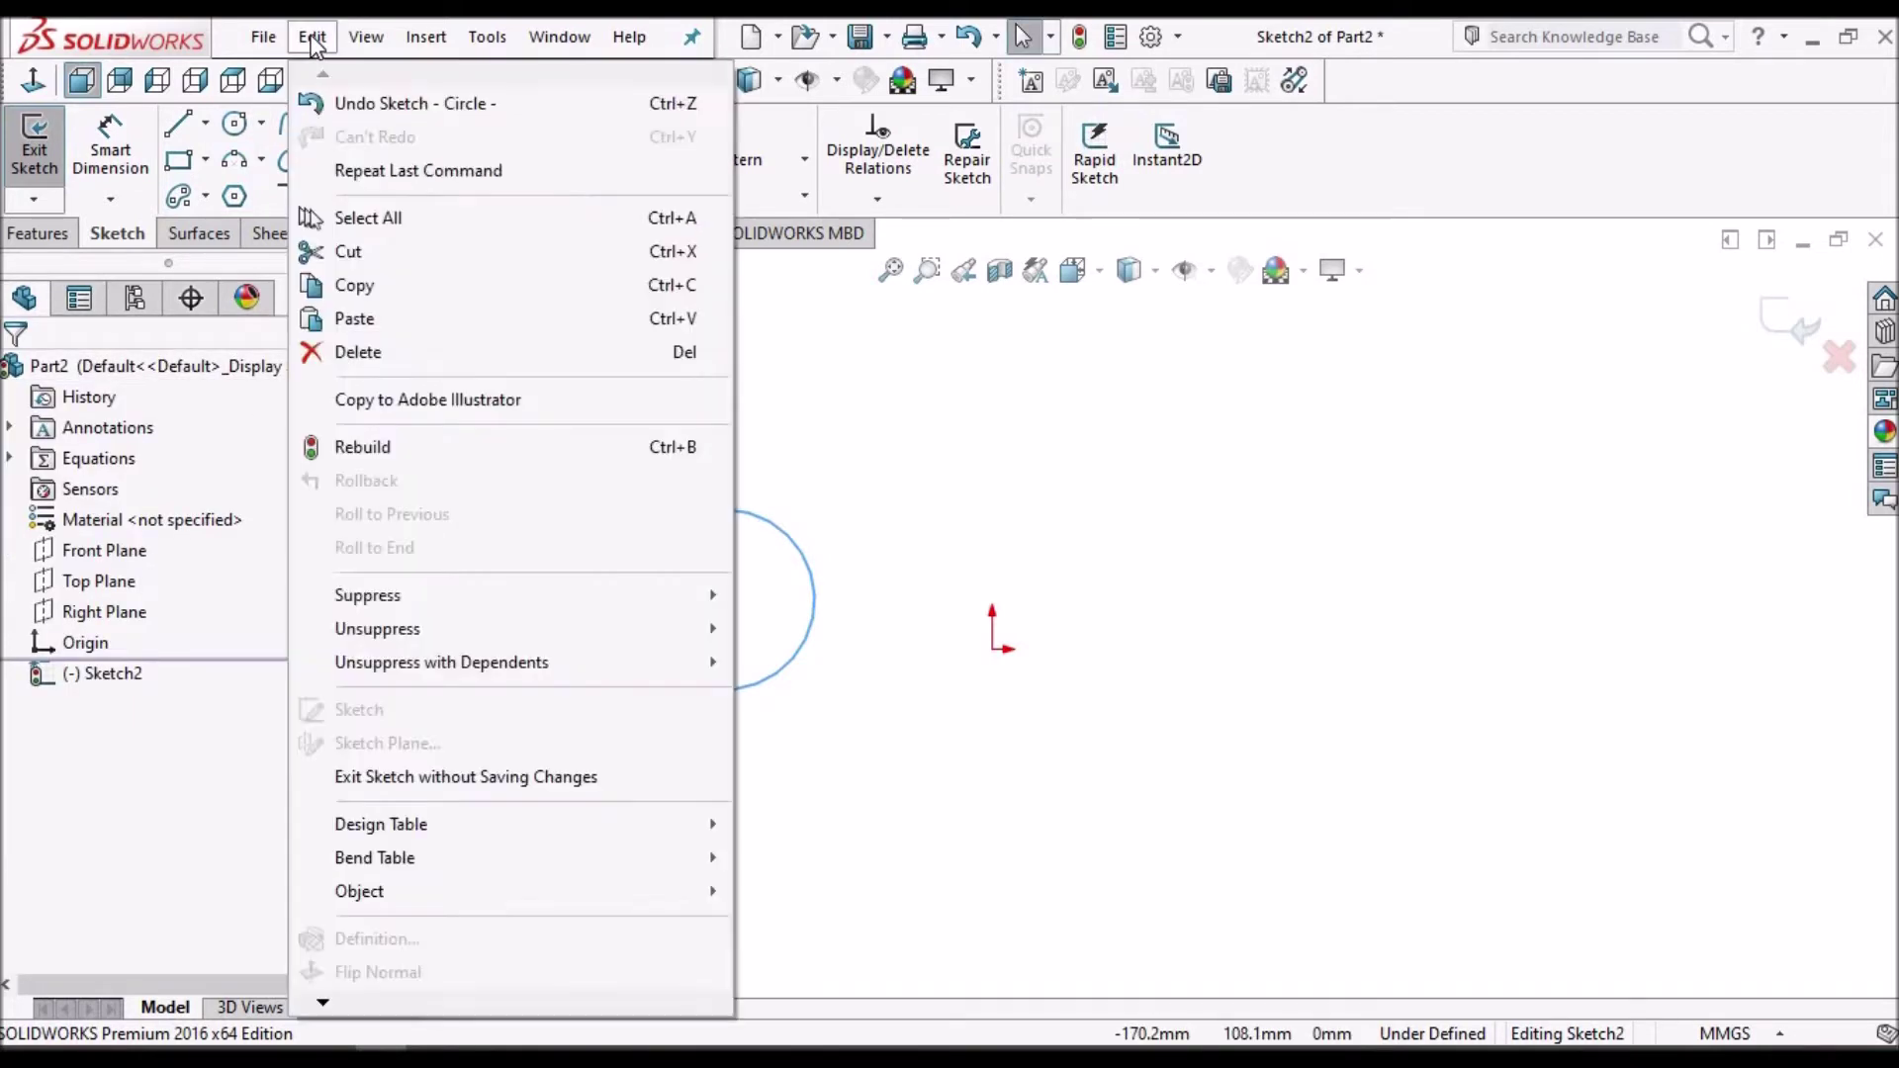
click(514, 171)
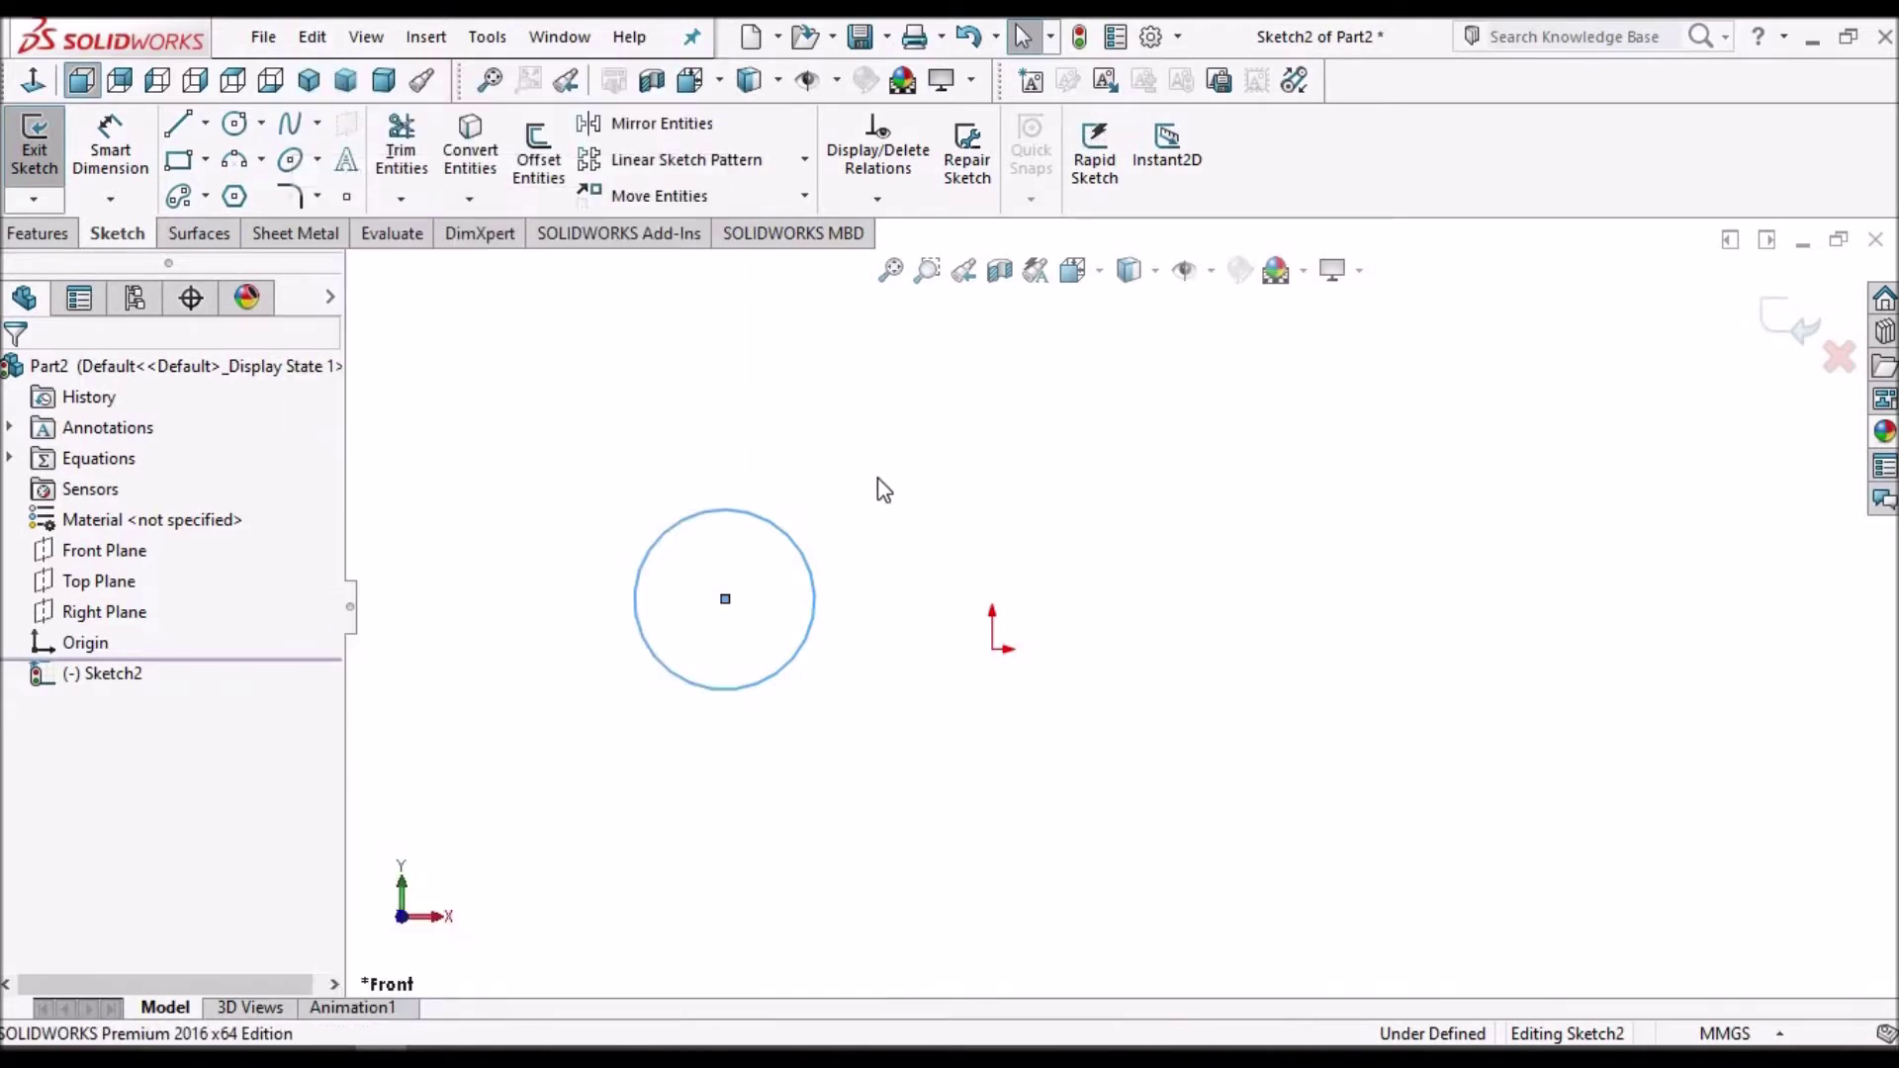
click(885, 482)
click(911, 436)
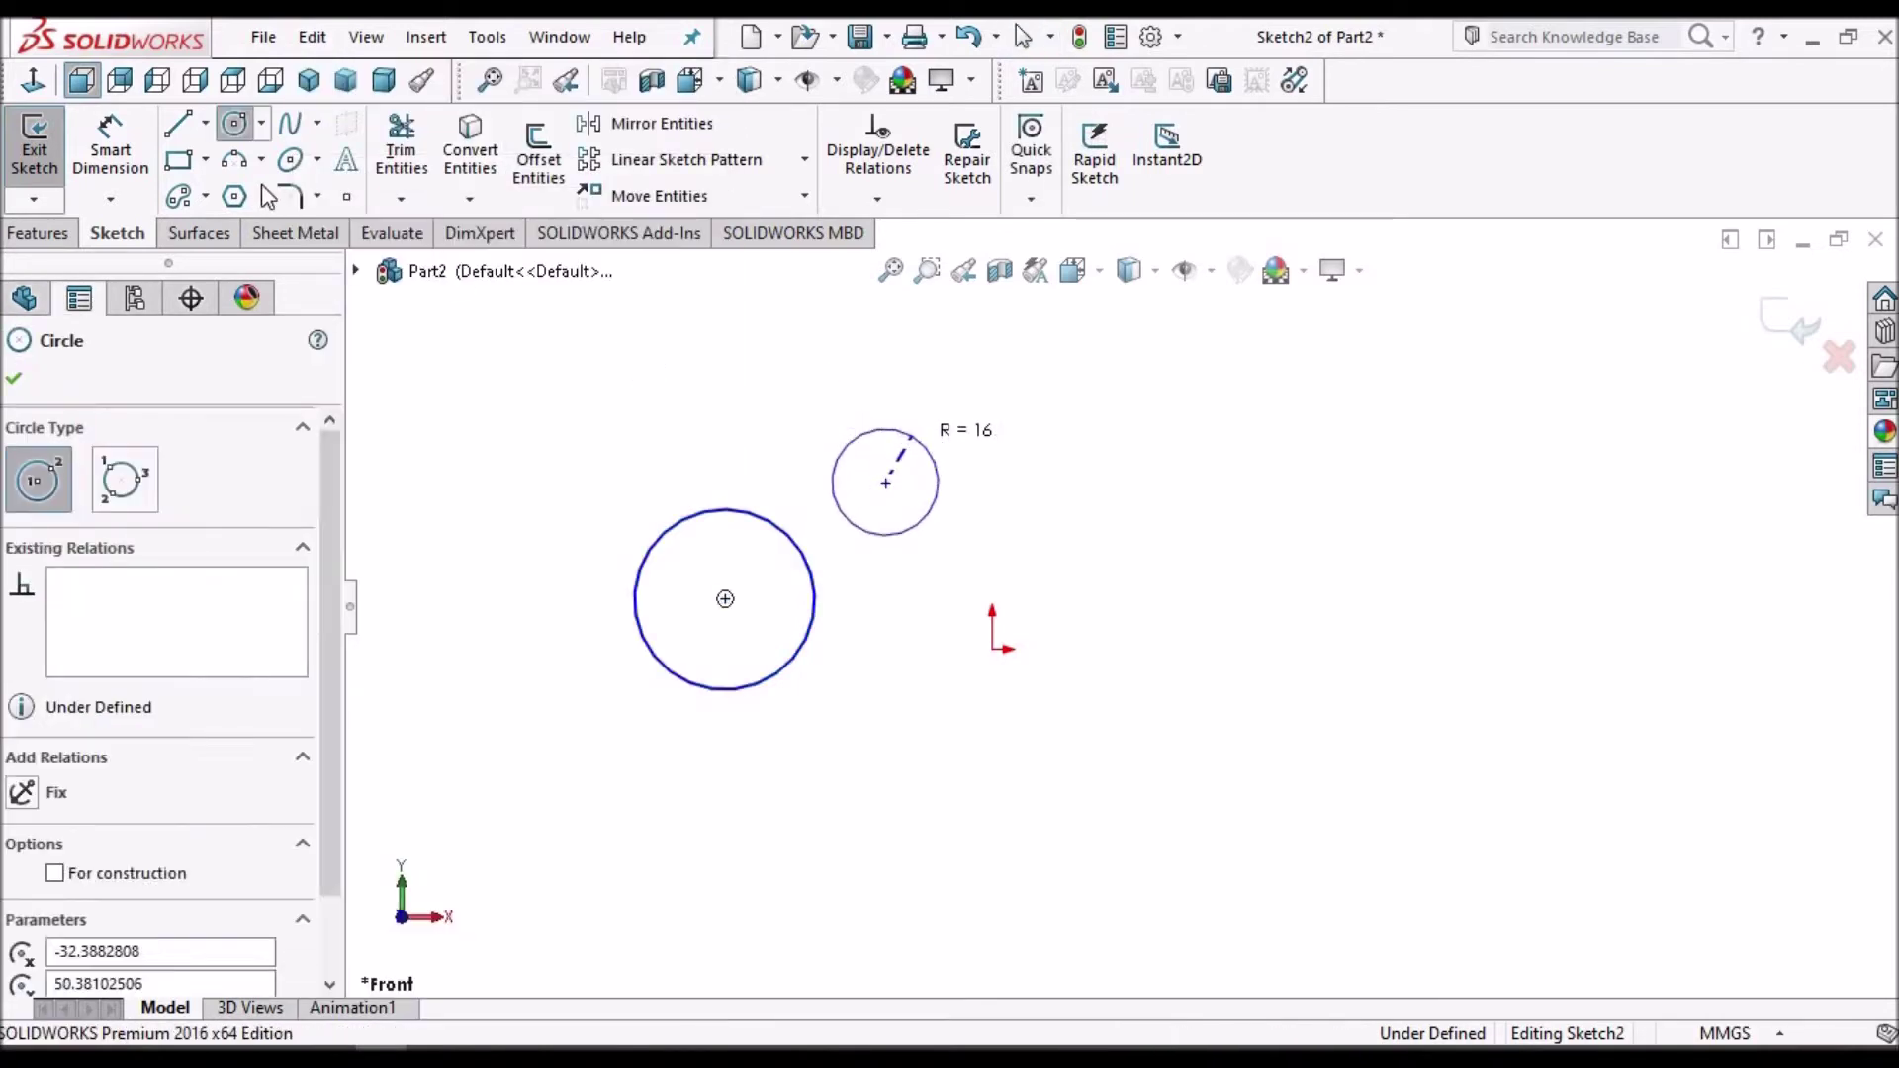
click(309, 40)
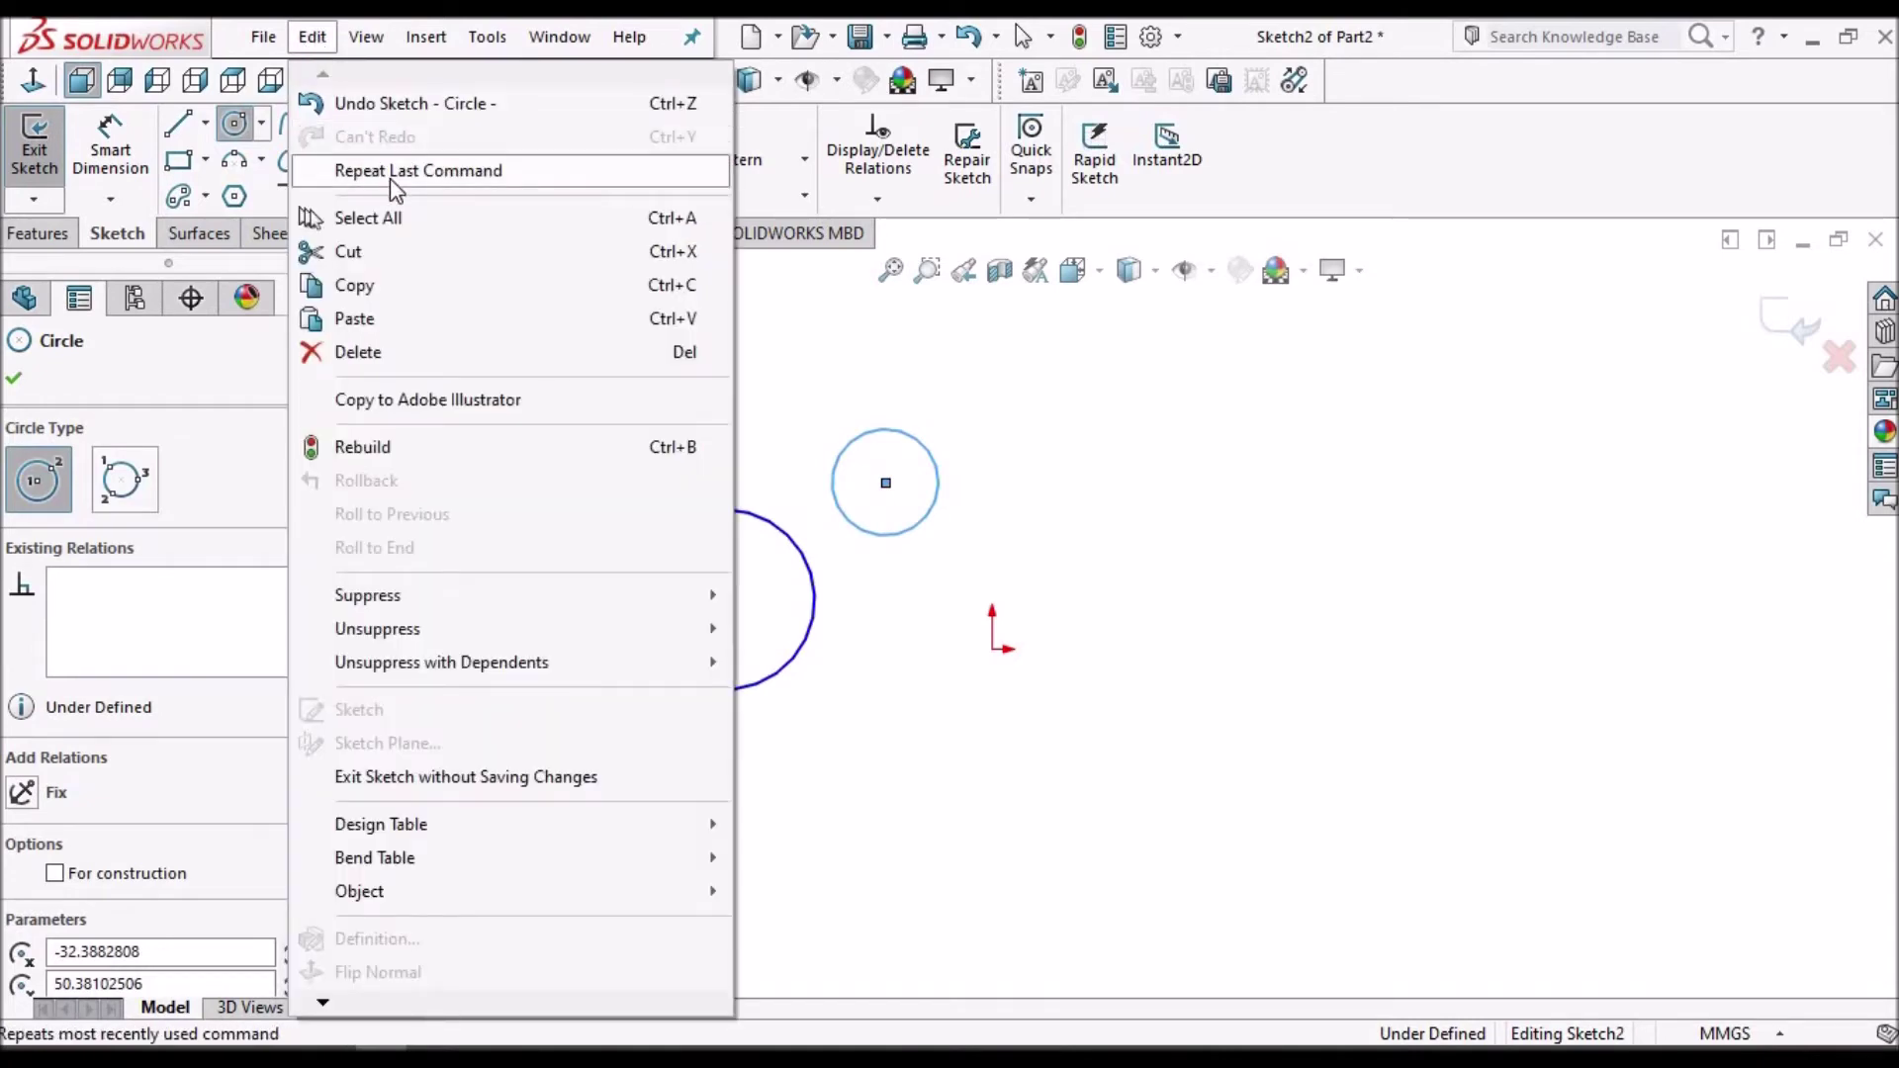
click(20, 388)
click(15, 380)
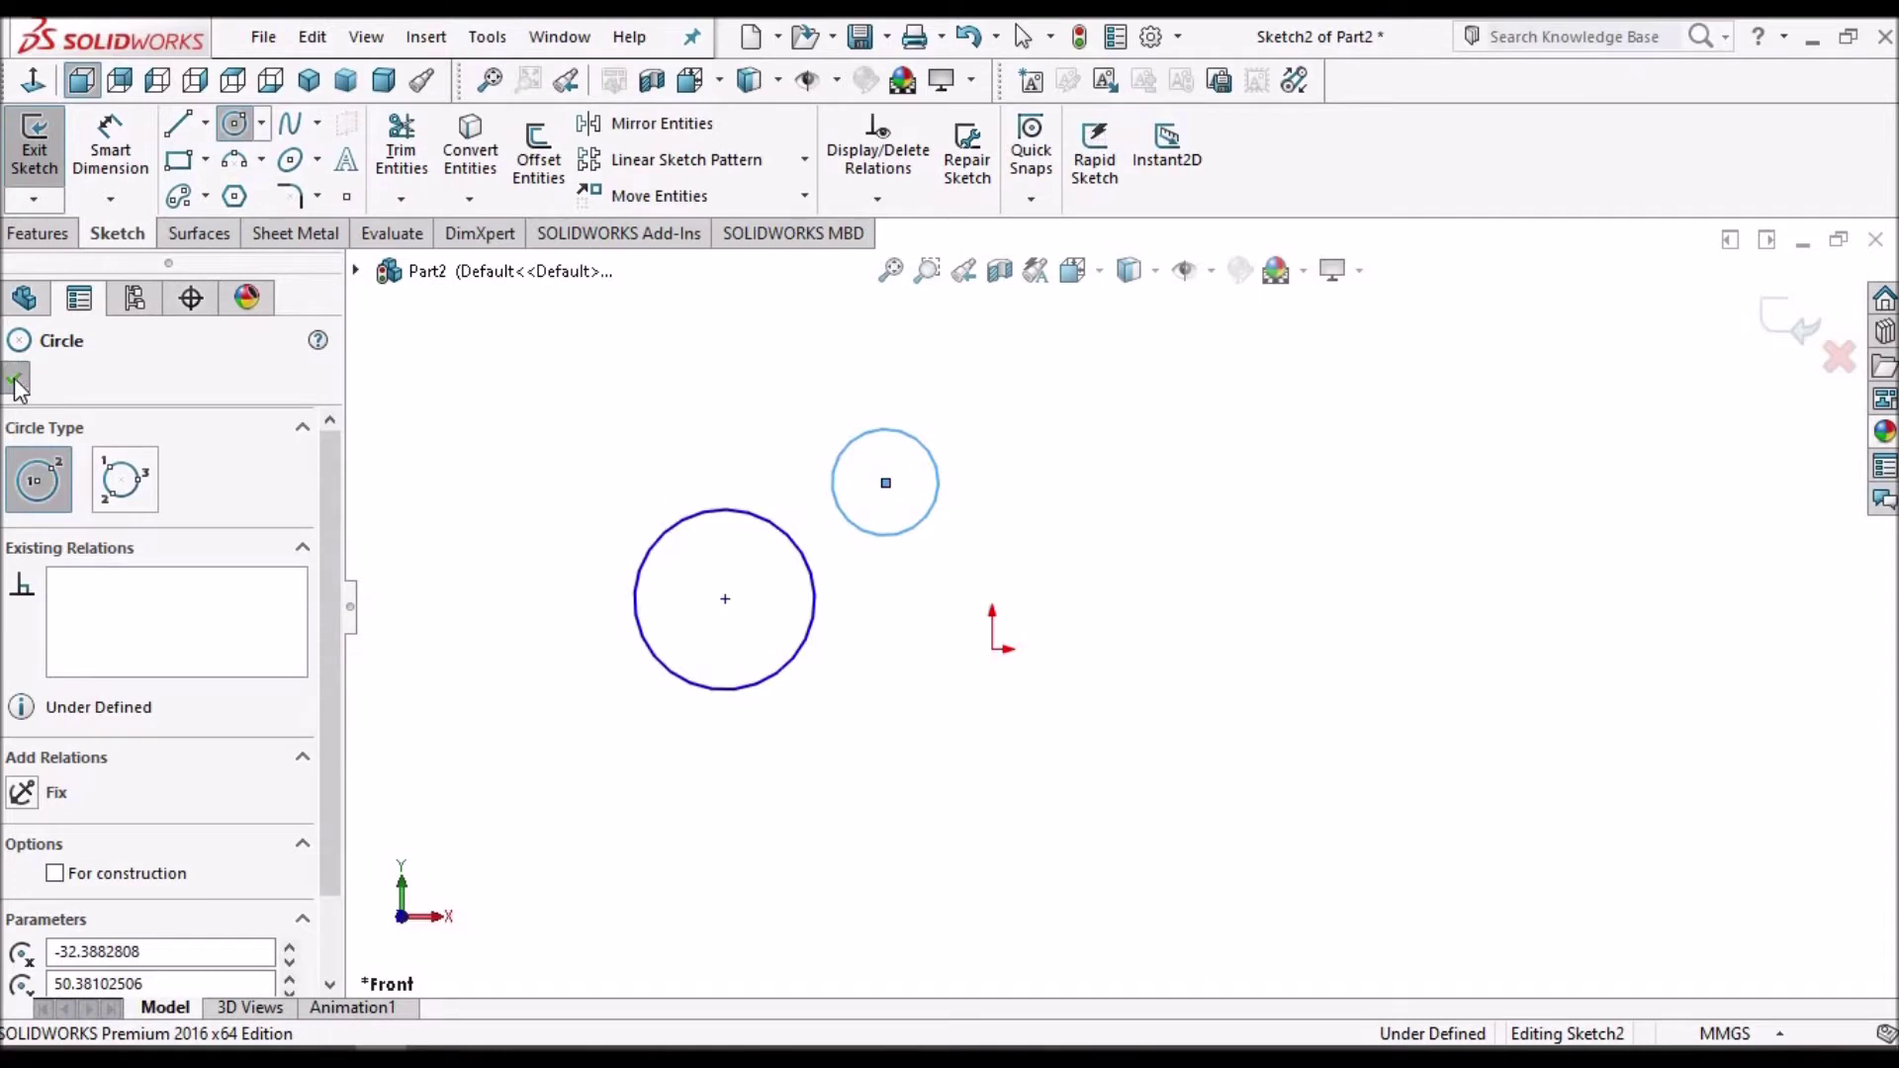
- Repeat the Circle command and sketch a third circle above the origin, centred at about X 7, Y 44 mm
click(310, 38)
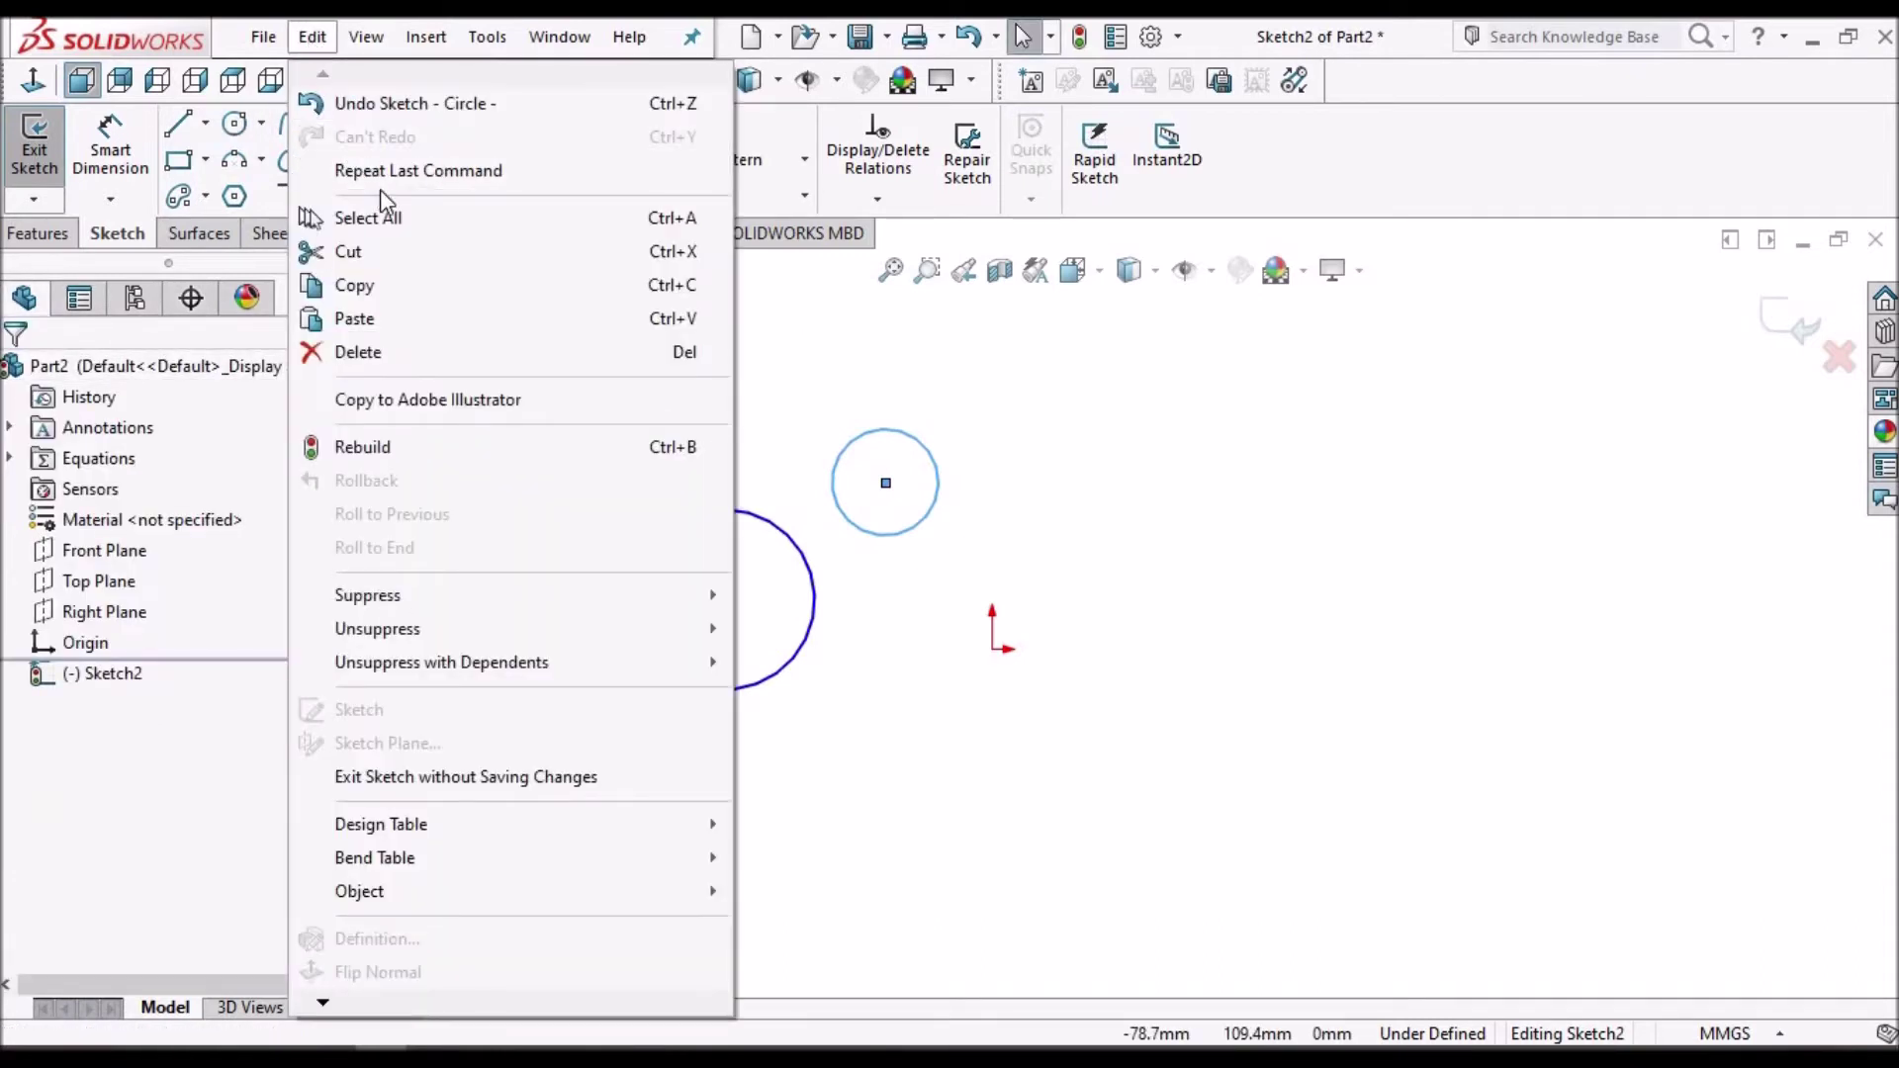
click(1237, 530)
key(Return)
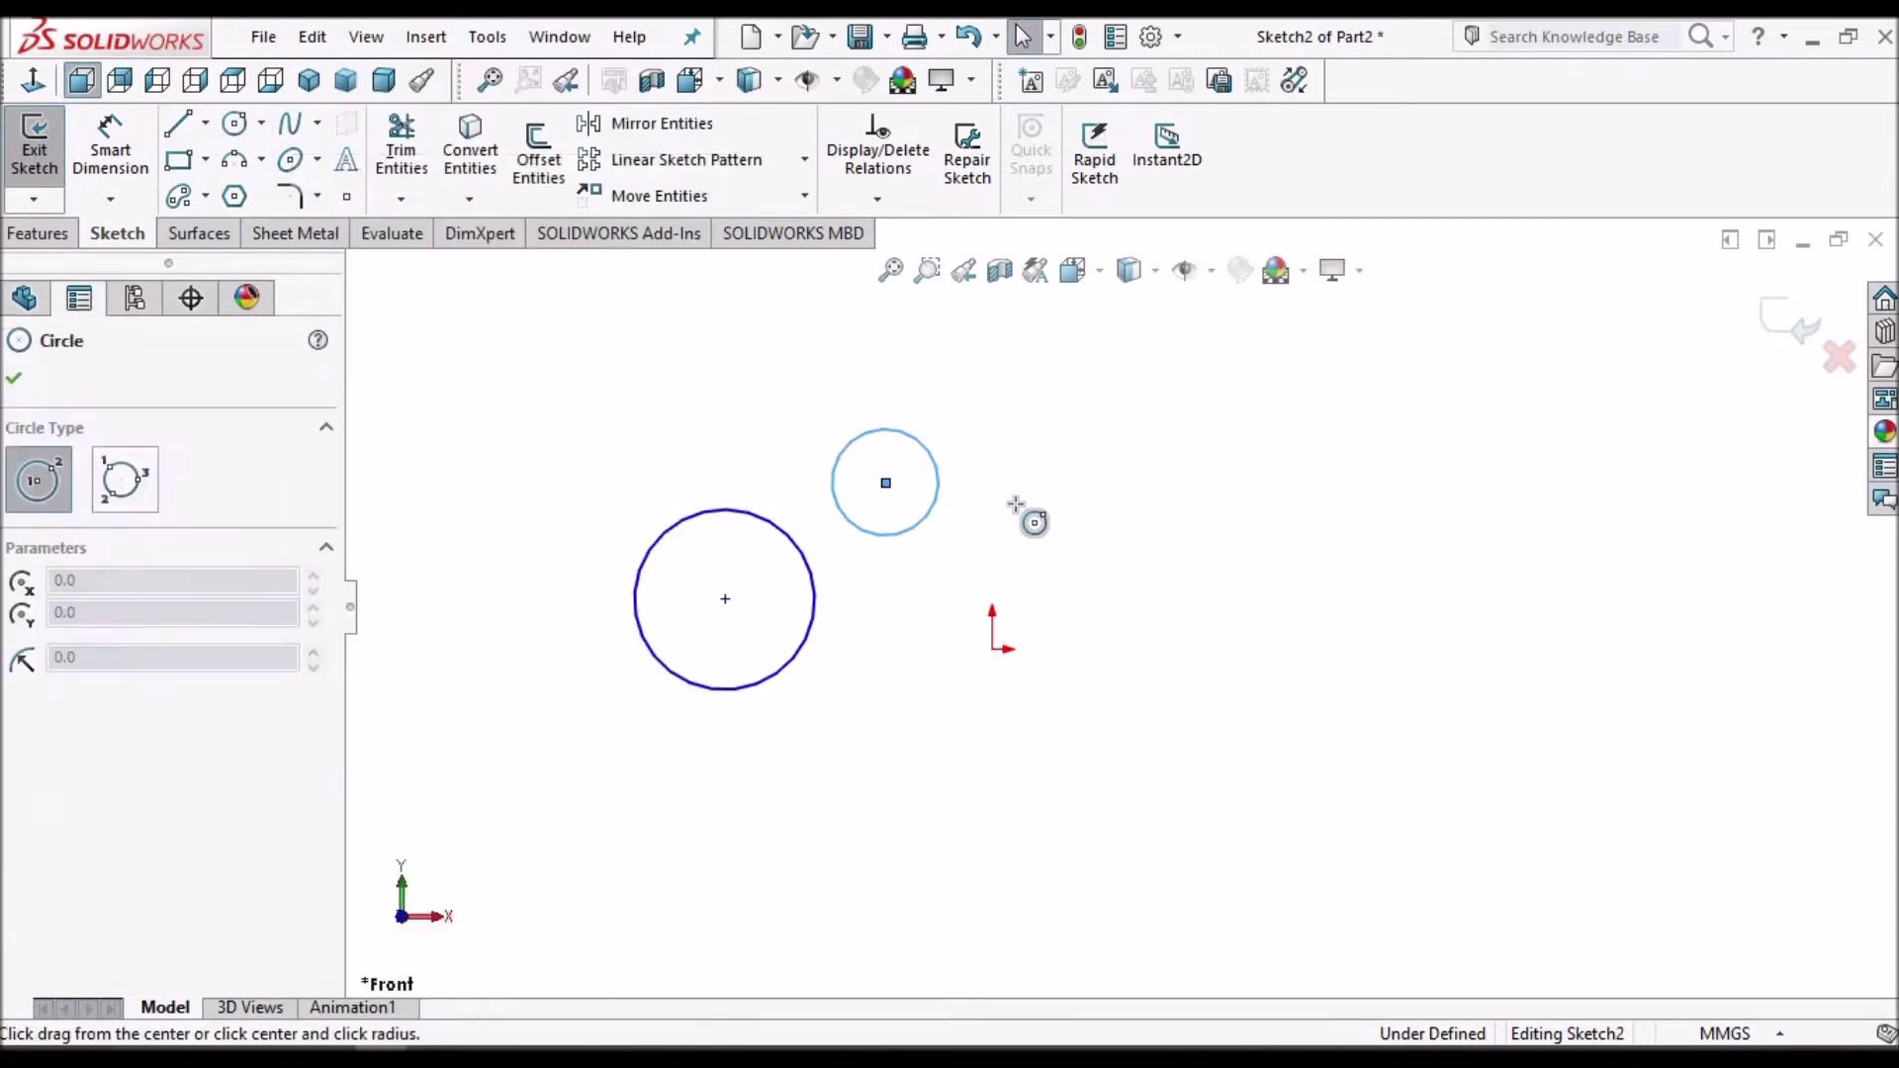
click(1016, 504)
click(1094, 479)
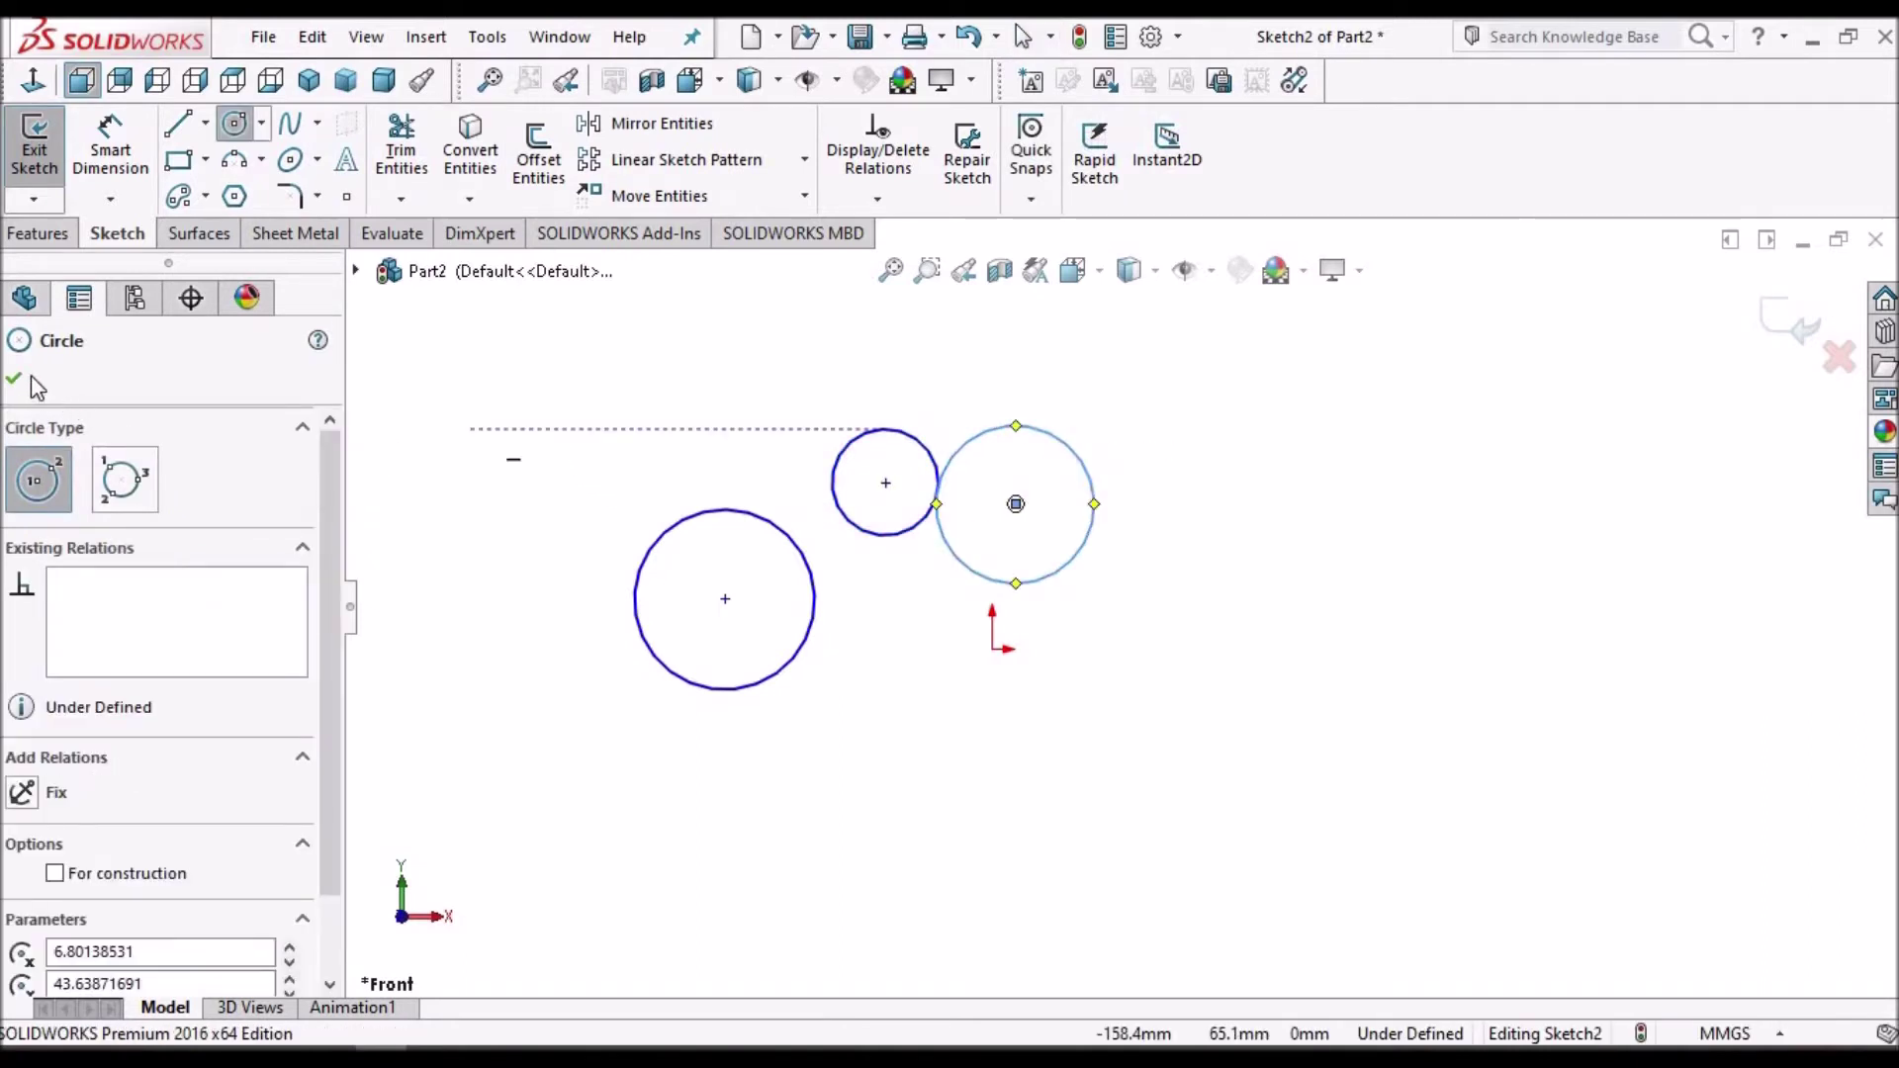
key(Escape)
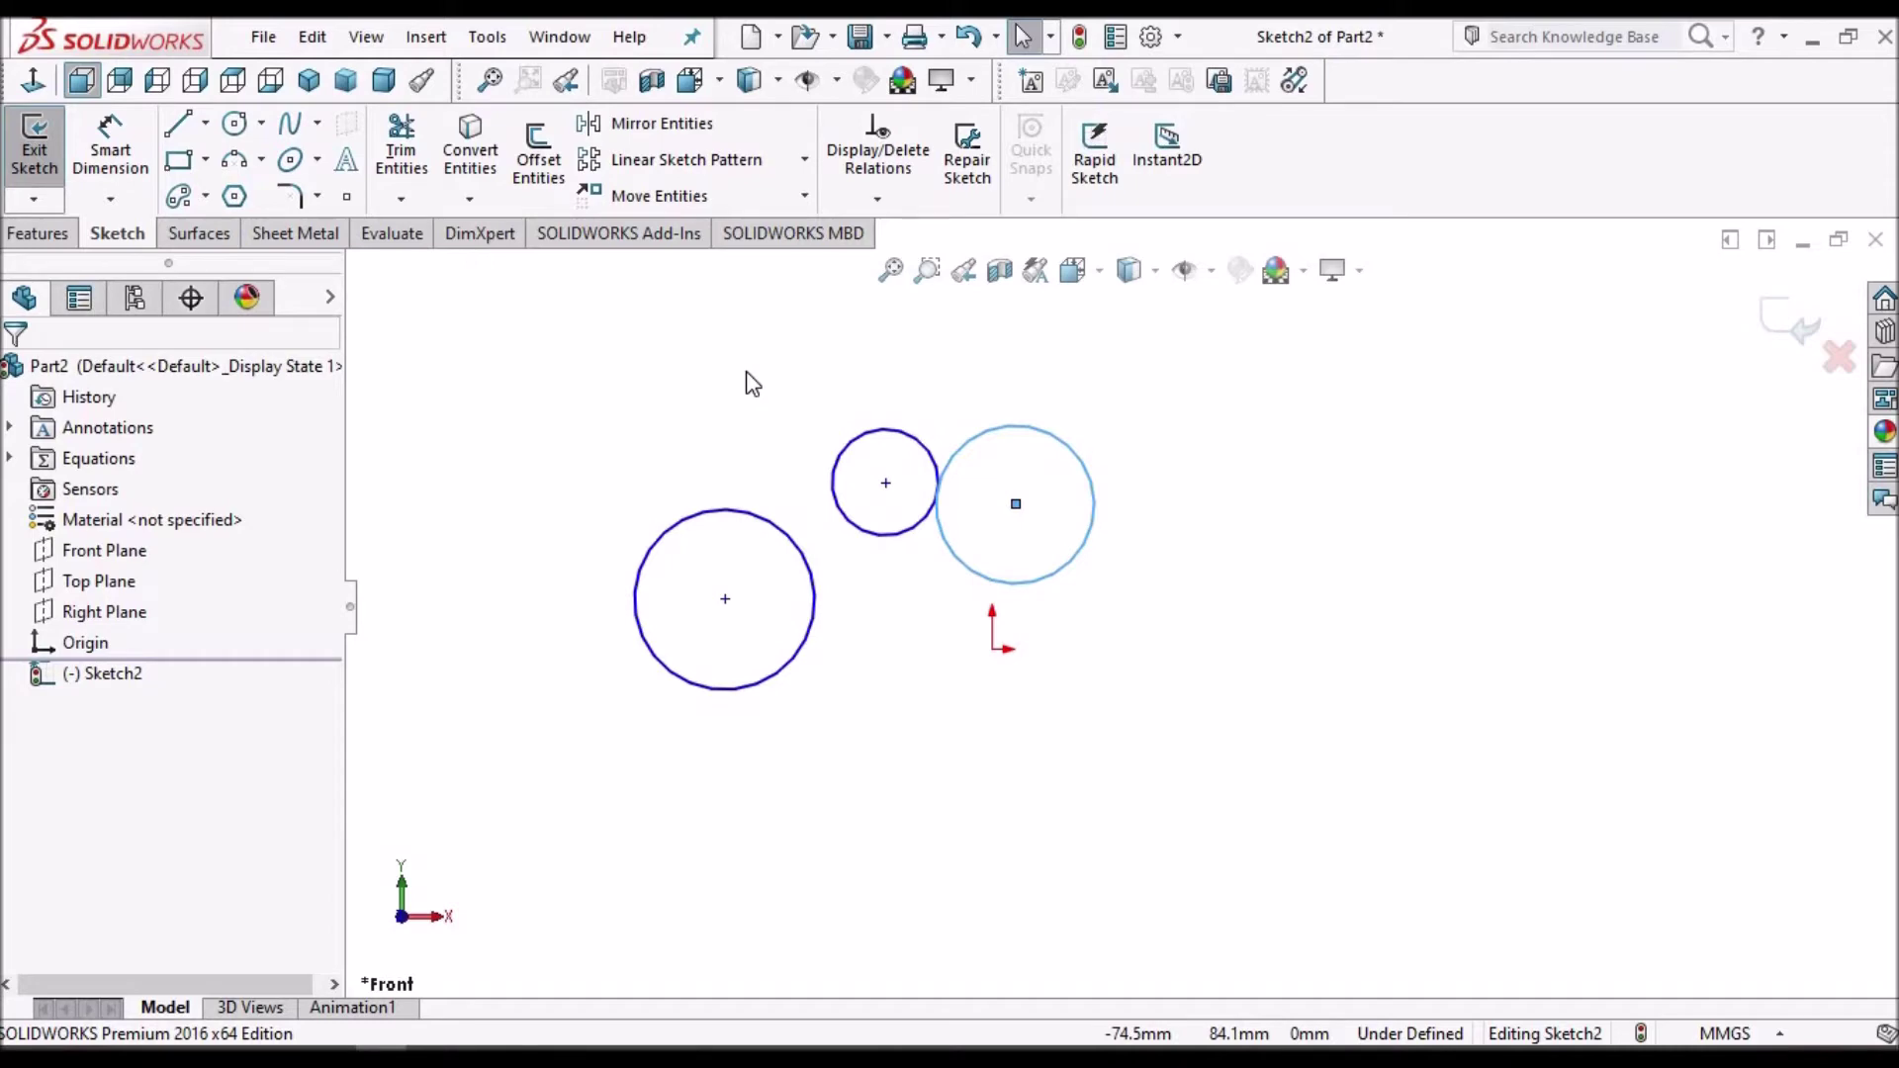
- Reuse the recent Circle command to sketch a fourth circle below the origin, centred at about X 31, Y -15 mm
right_click(748, 381)
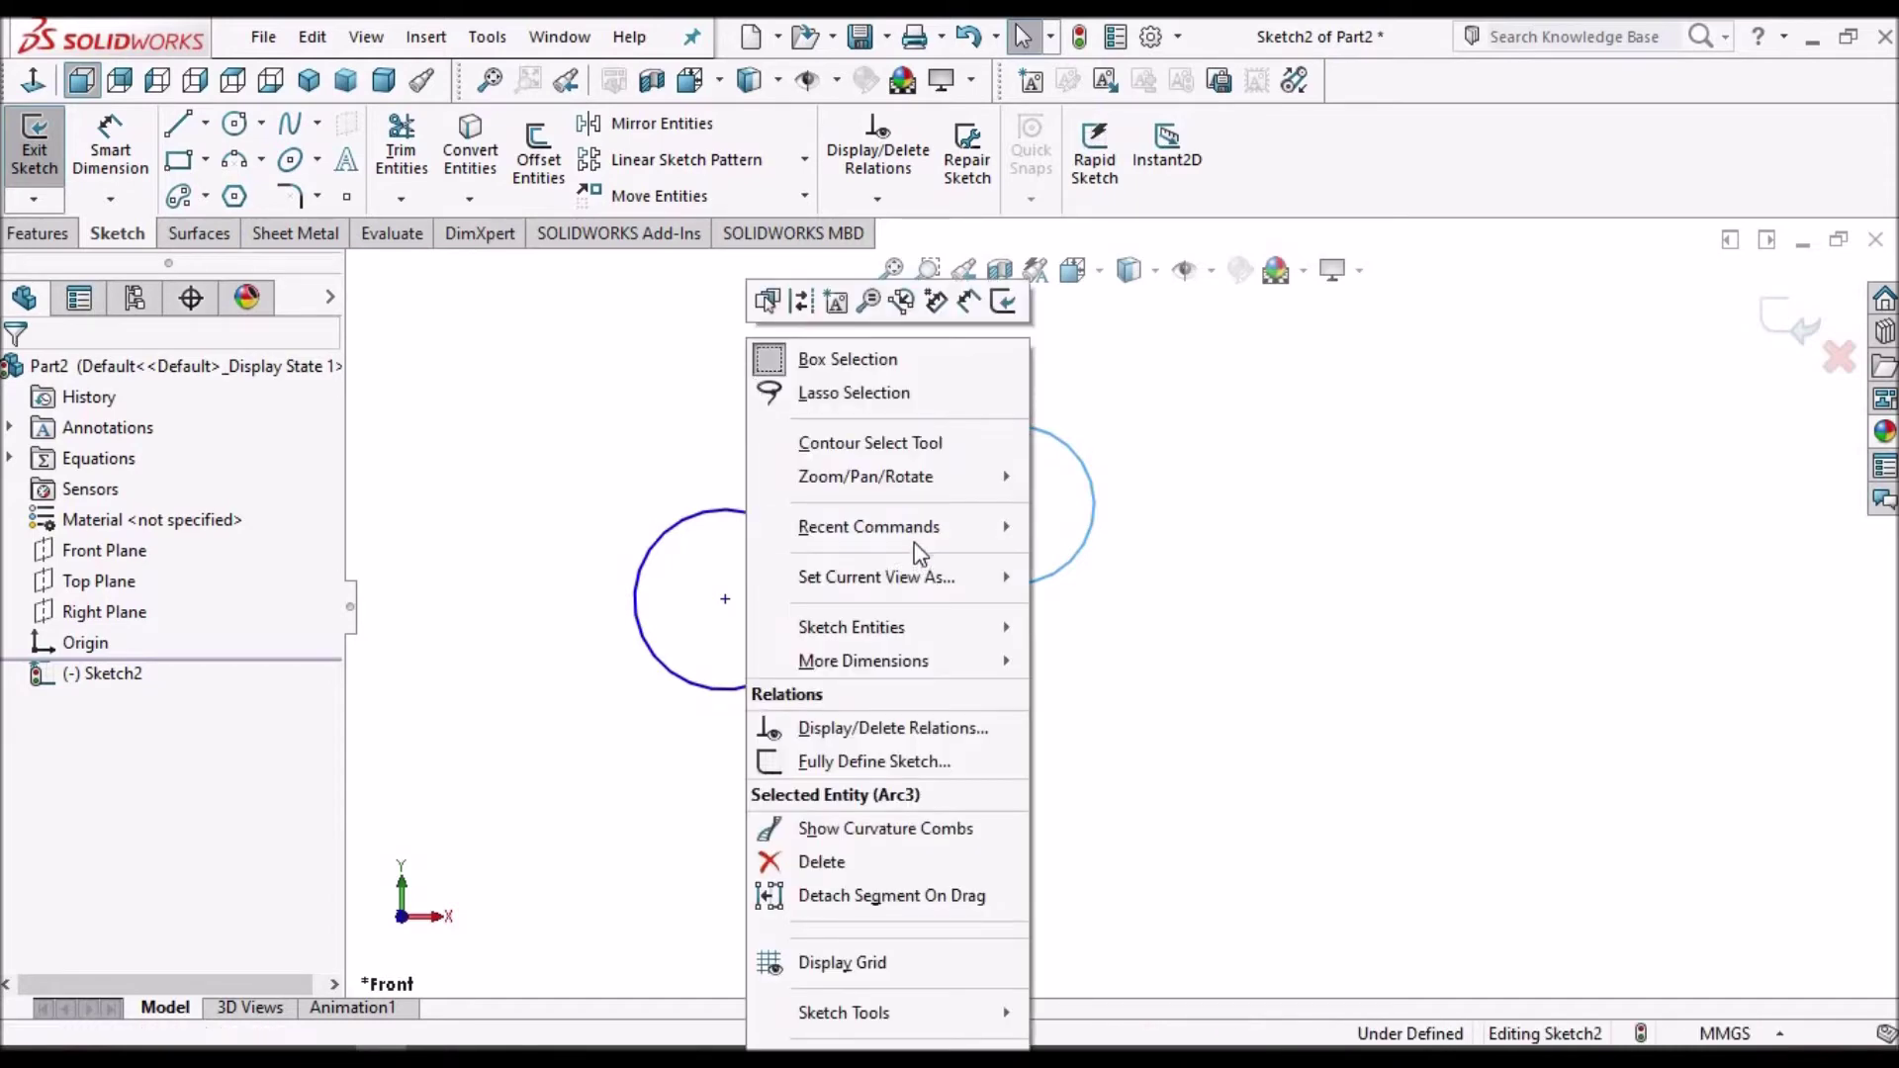
mouse_move(920, 552)
click(1099, 527)
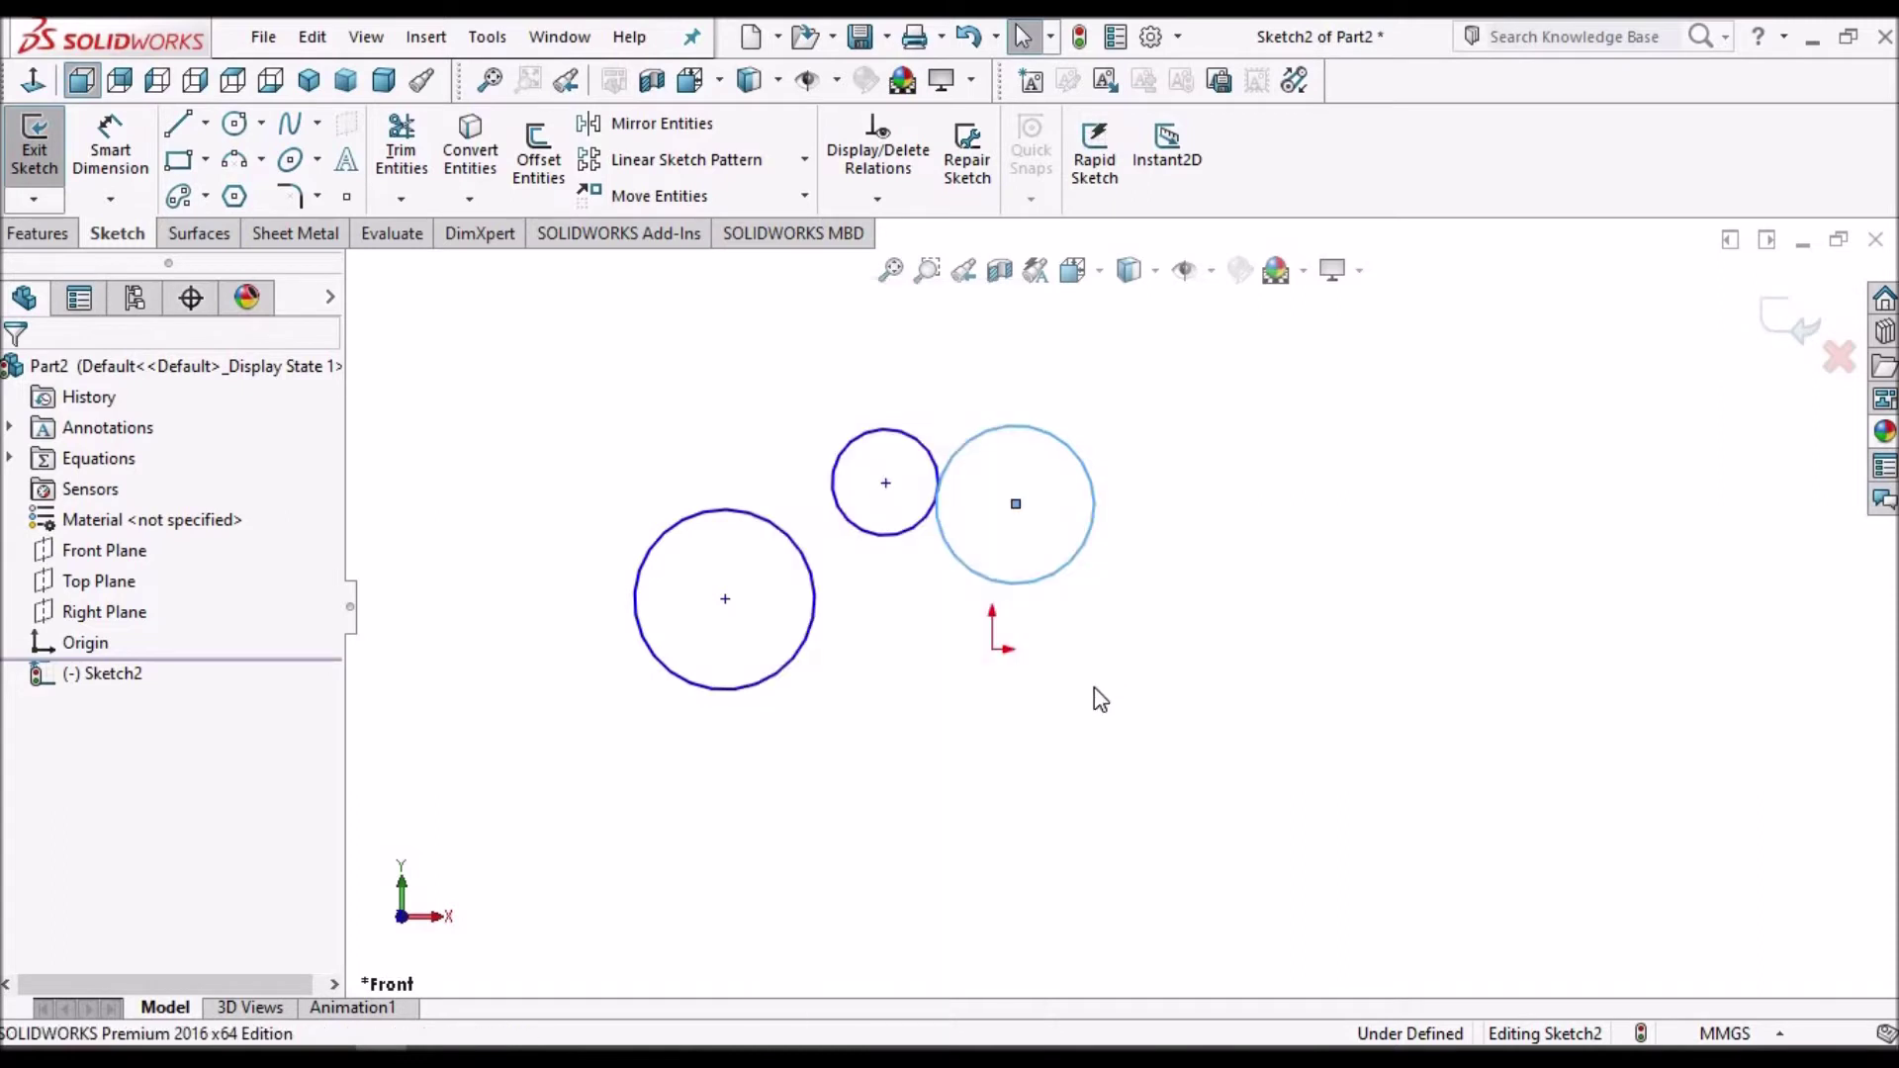
click(1094, 698)
click(1148, 645)
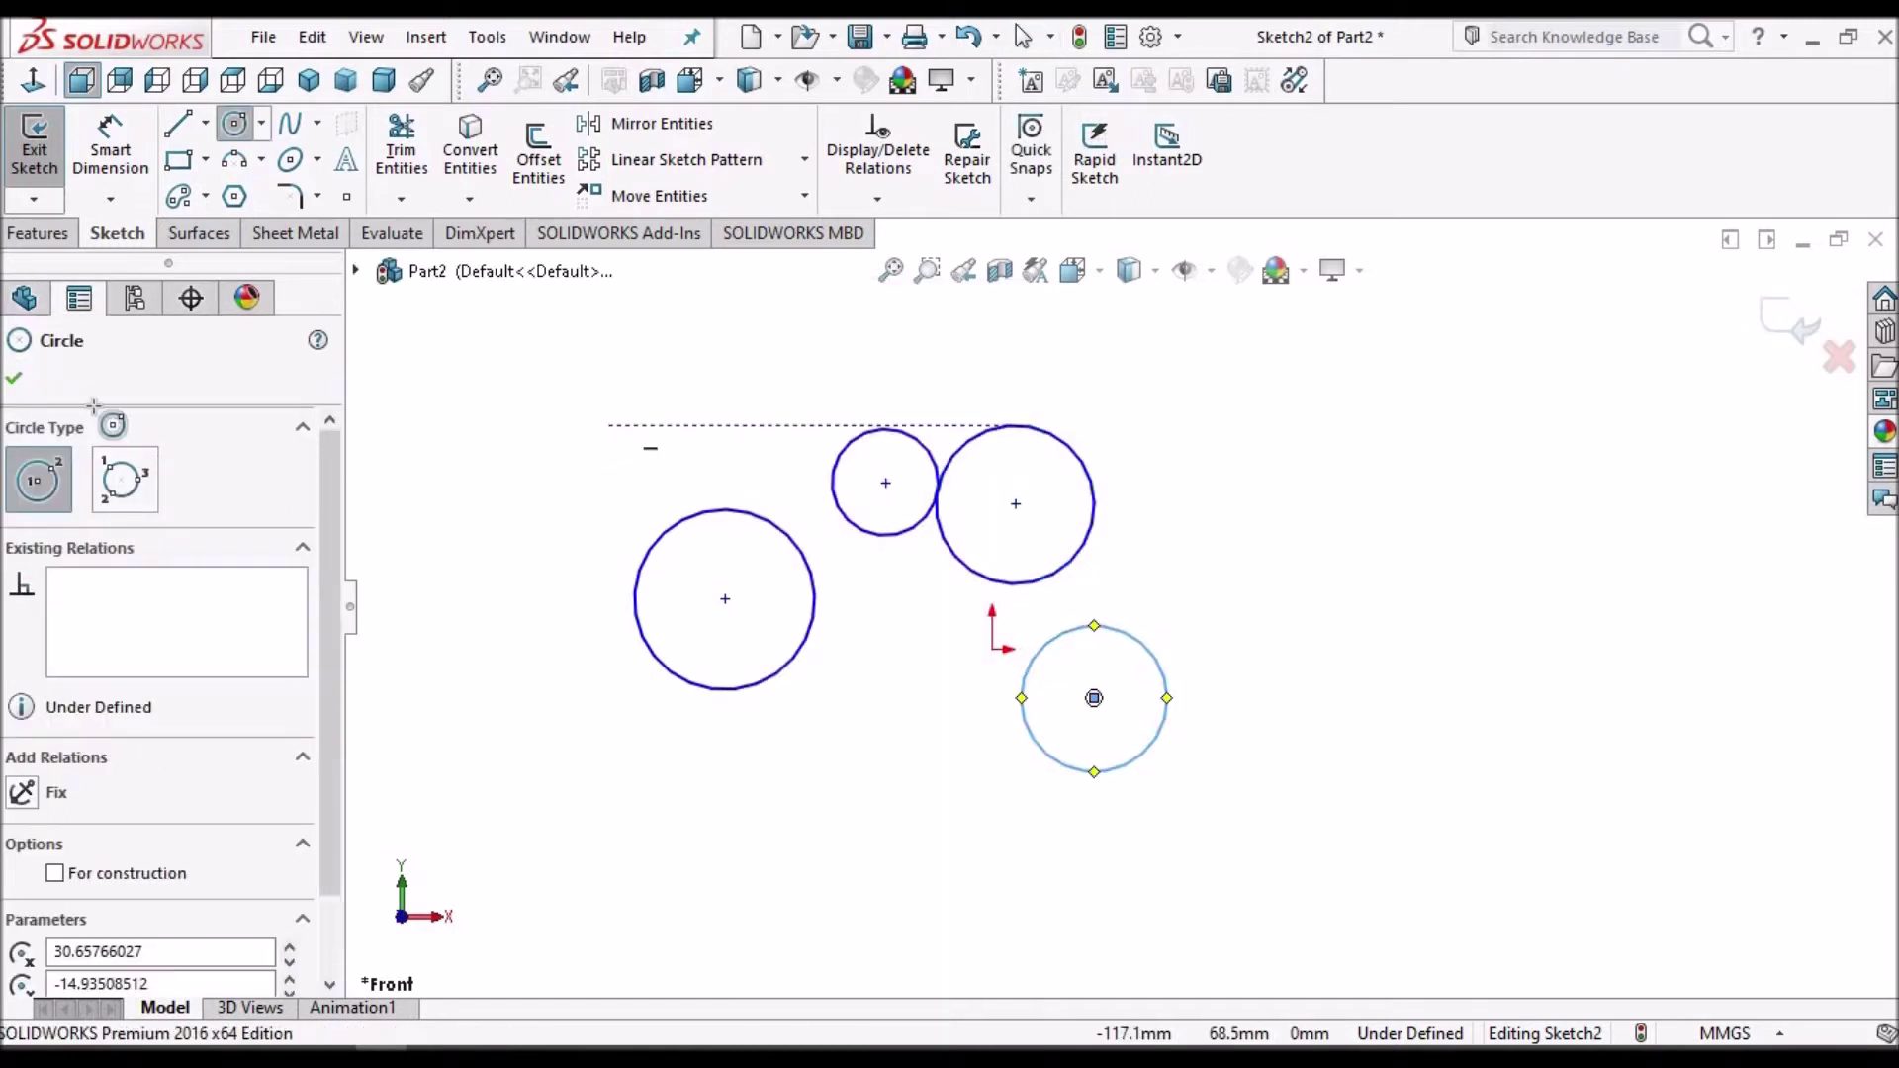
click(14, 377)
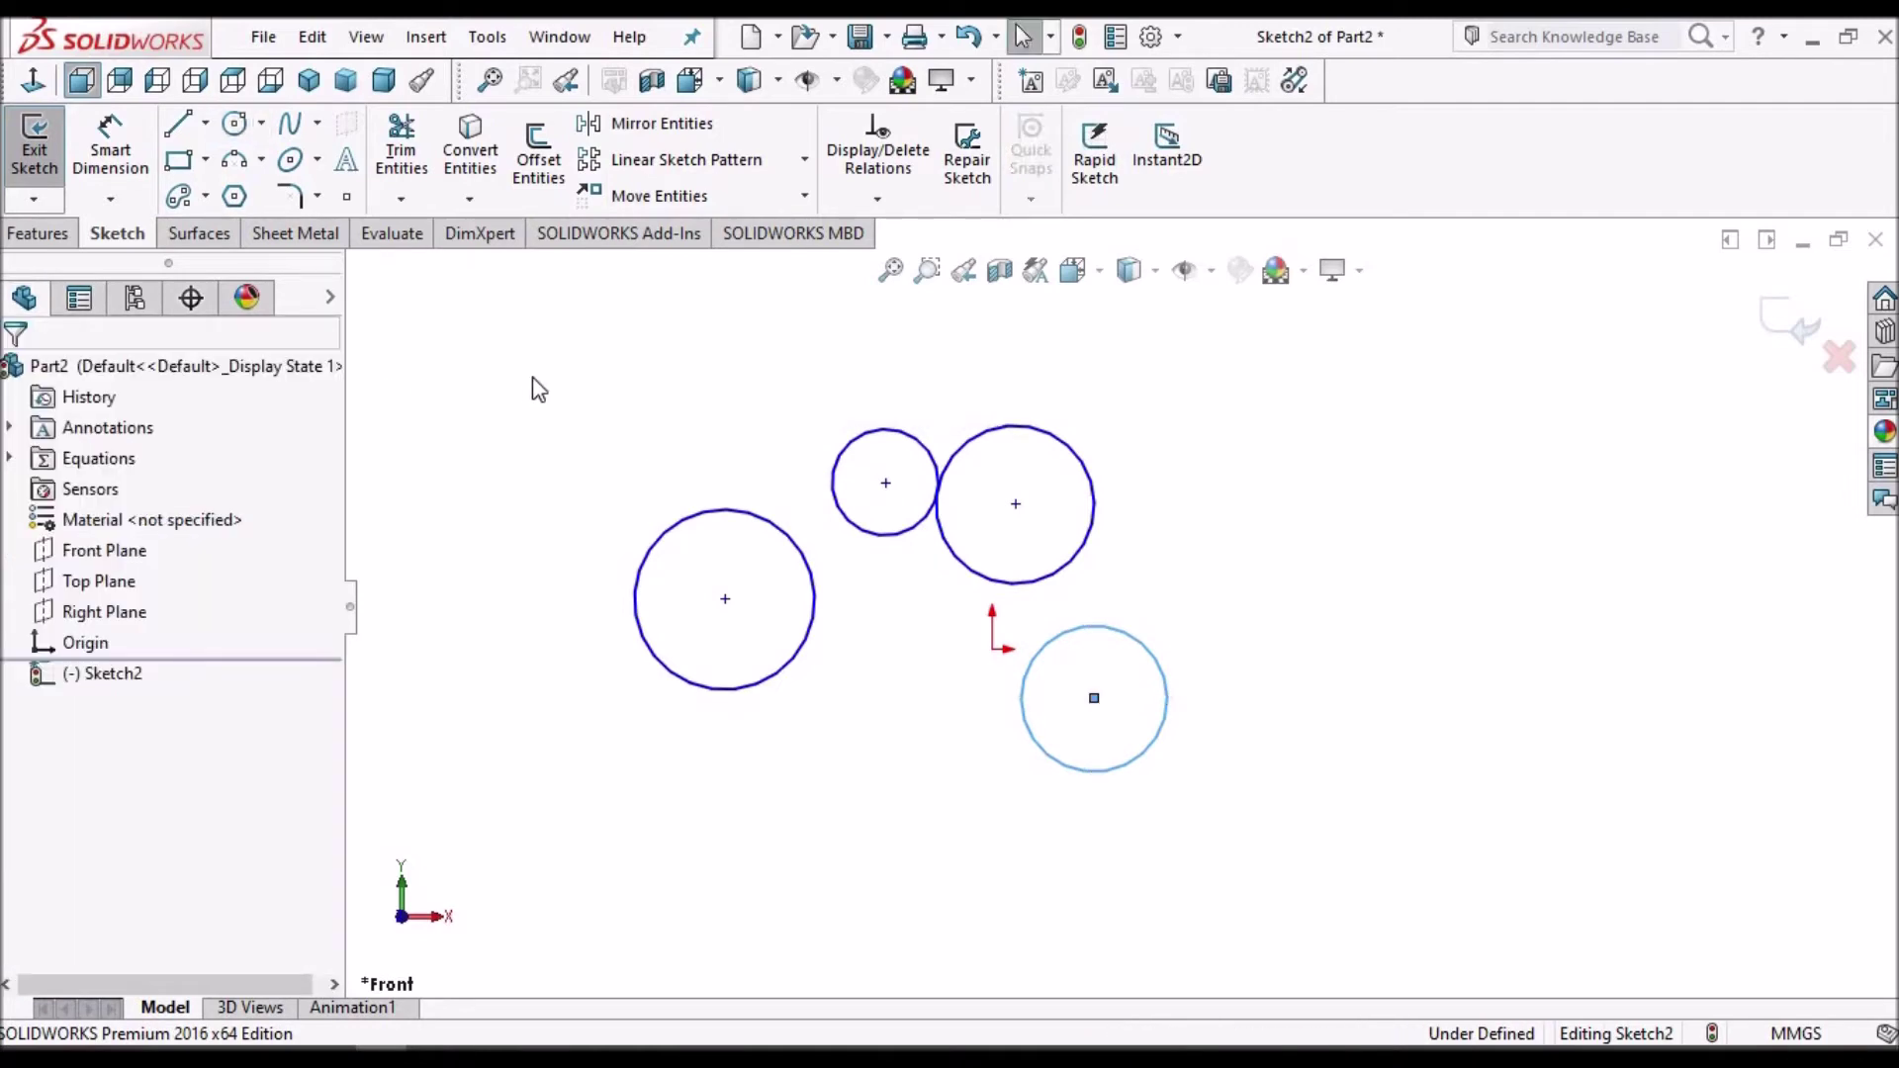
- Reuse the recent Circle command to sketch a small fifth circle centred at about X 78, Y 44 mm
right_click(532, 377)
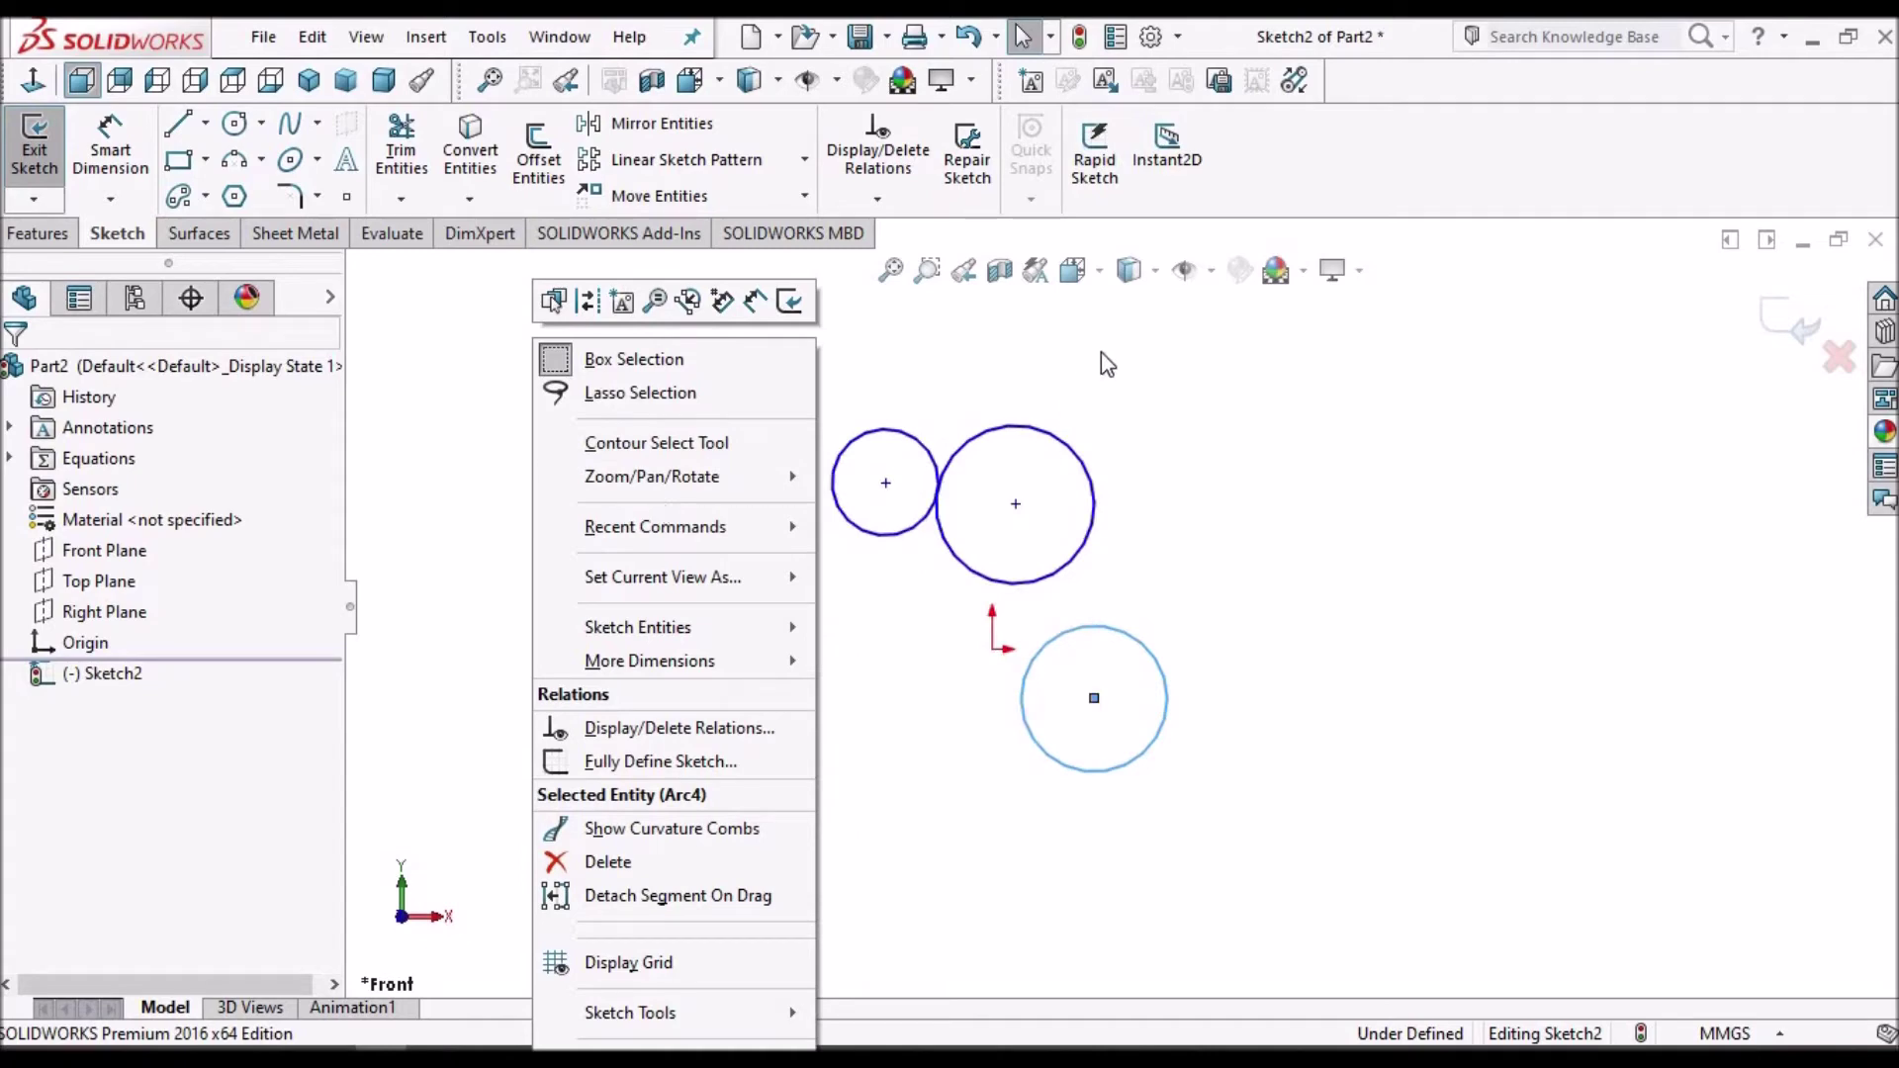
mouse_move(781, 527)
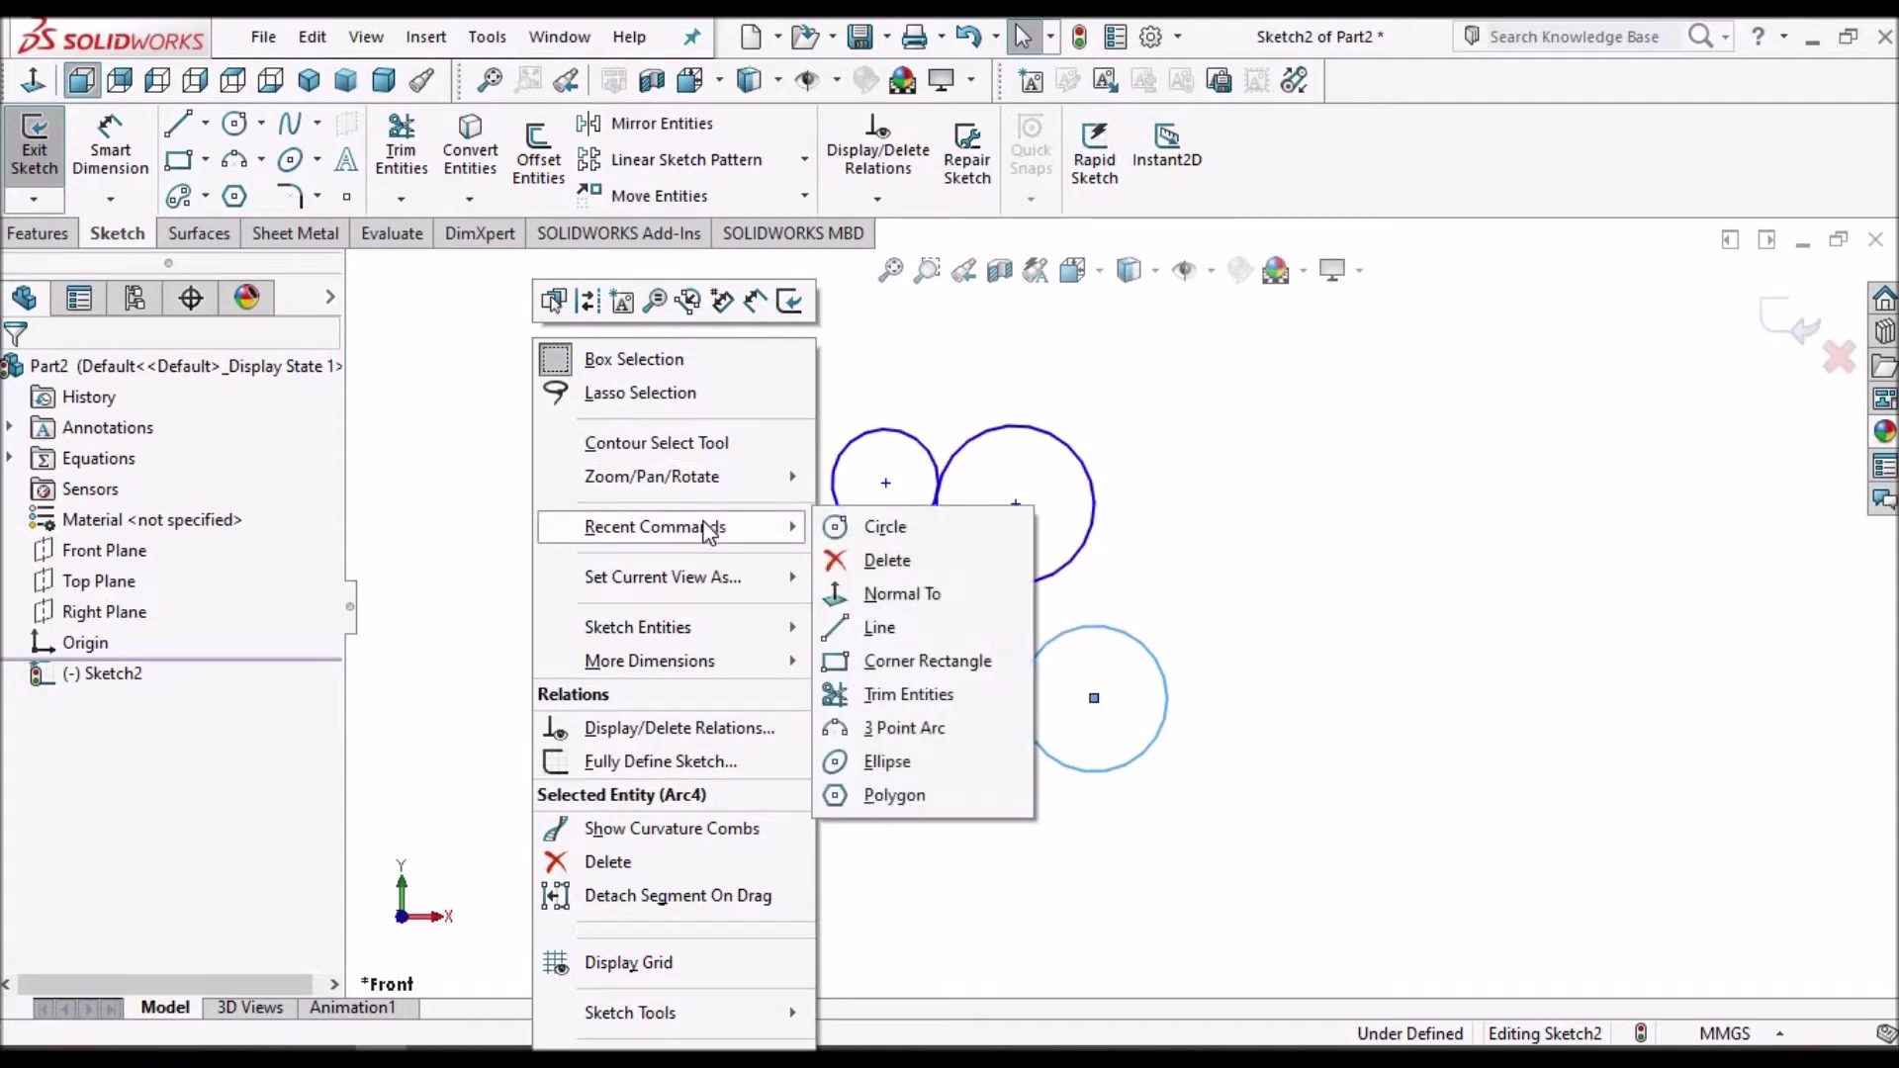
click(870, 531)
click(1252, 505)
click(1291, 505)
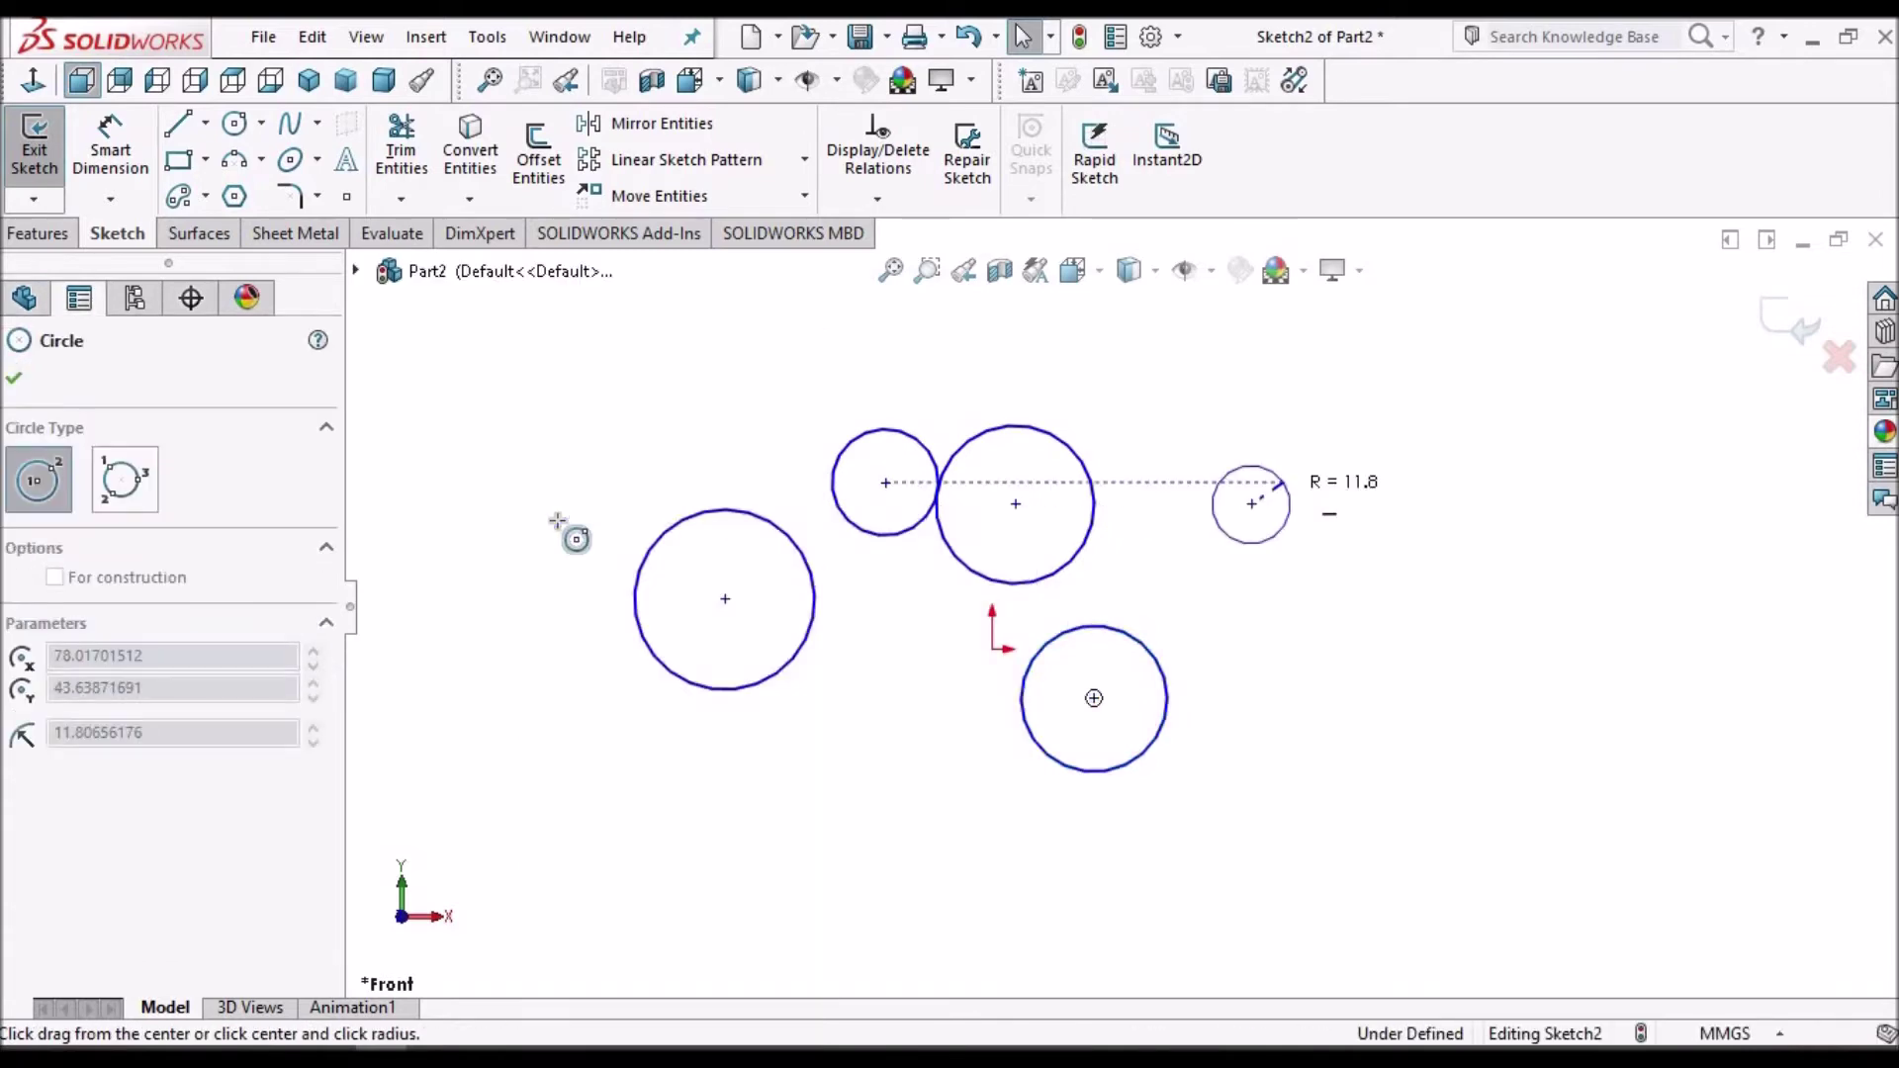
click(14, 381)
- Sketch a corner rectangle below the smallest circle, with its first corner at about X 78, Y 15 mm
click(1252, 600)
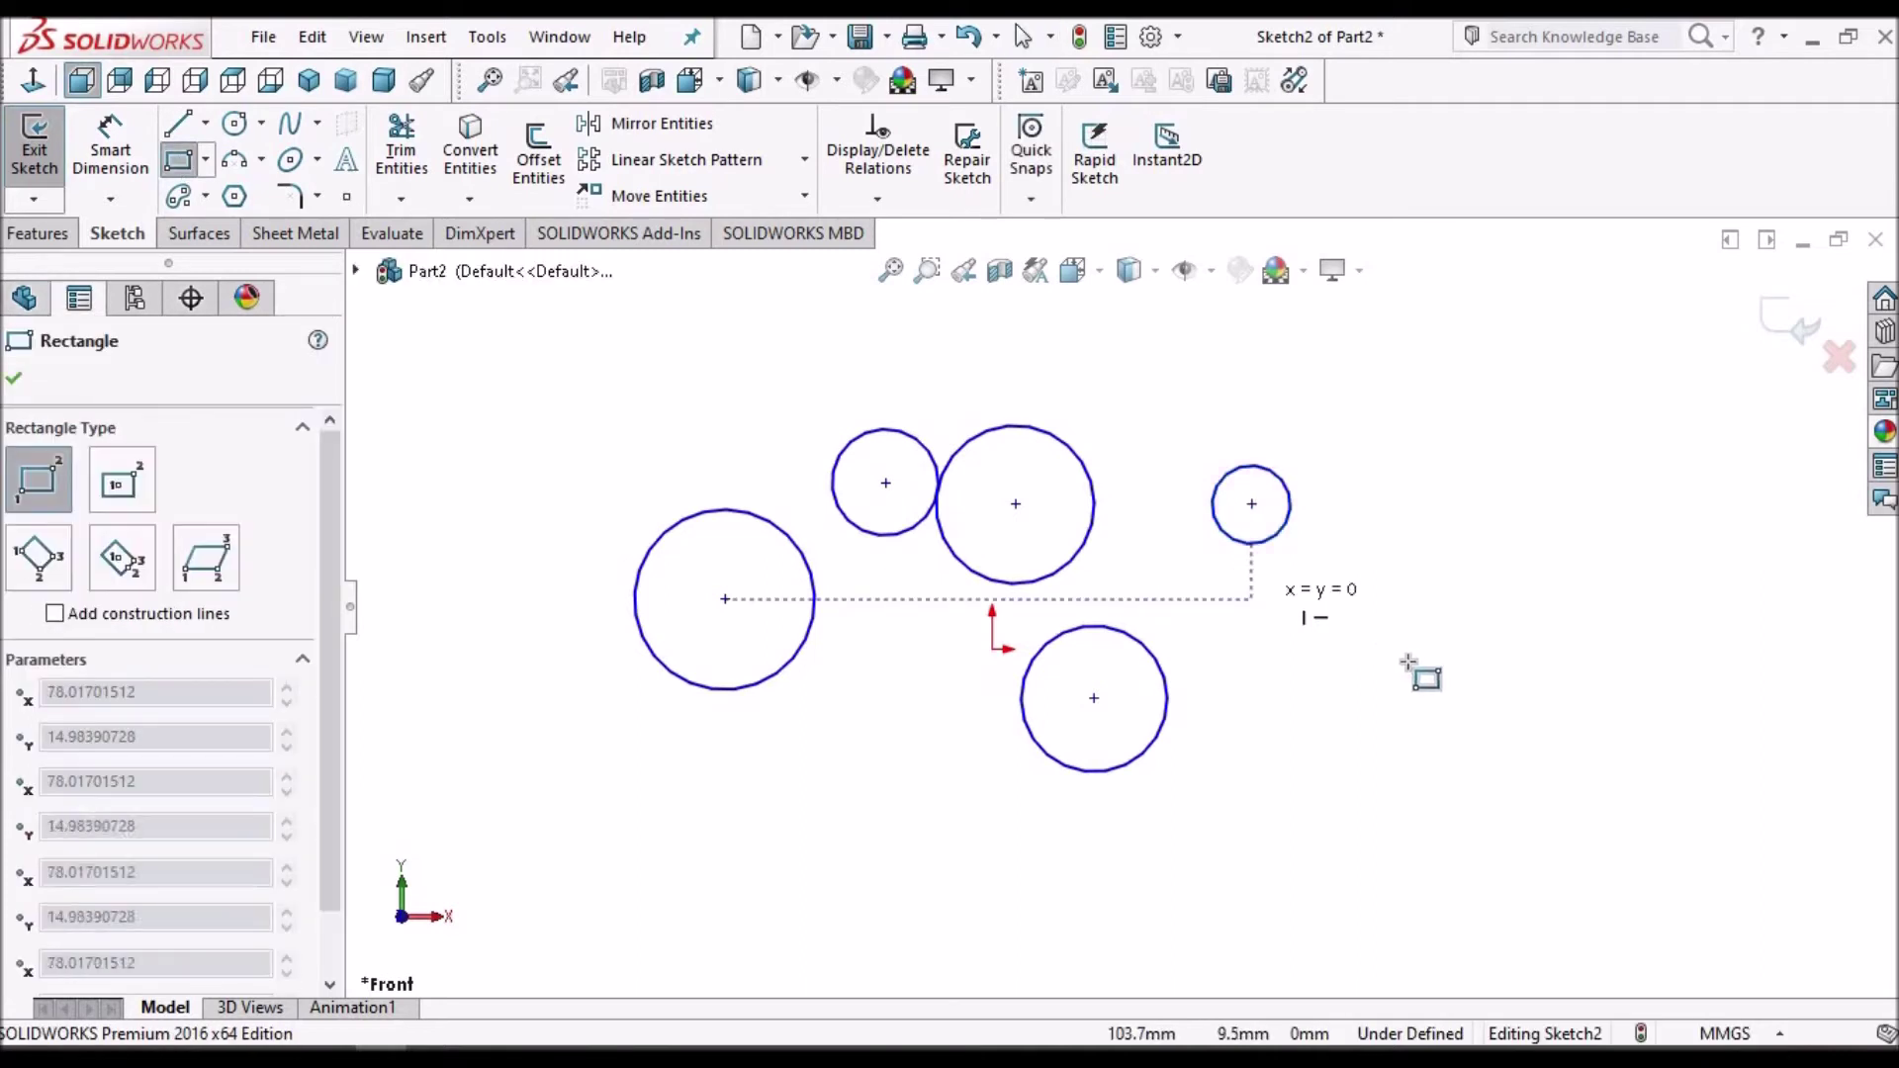
click(1407, 662)
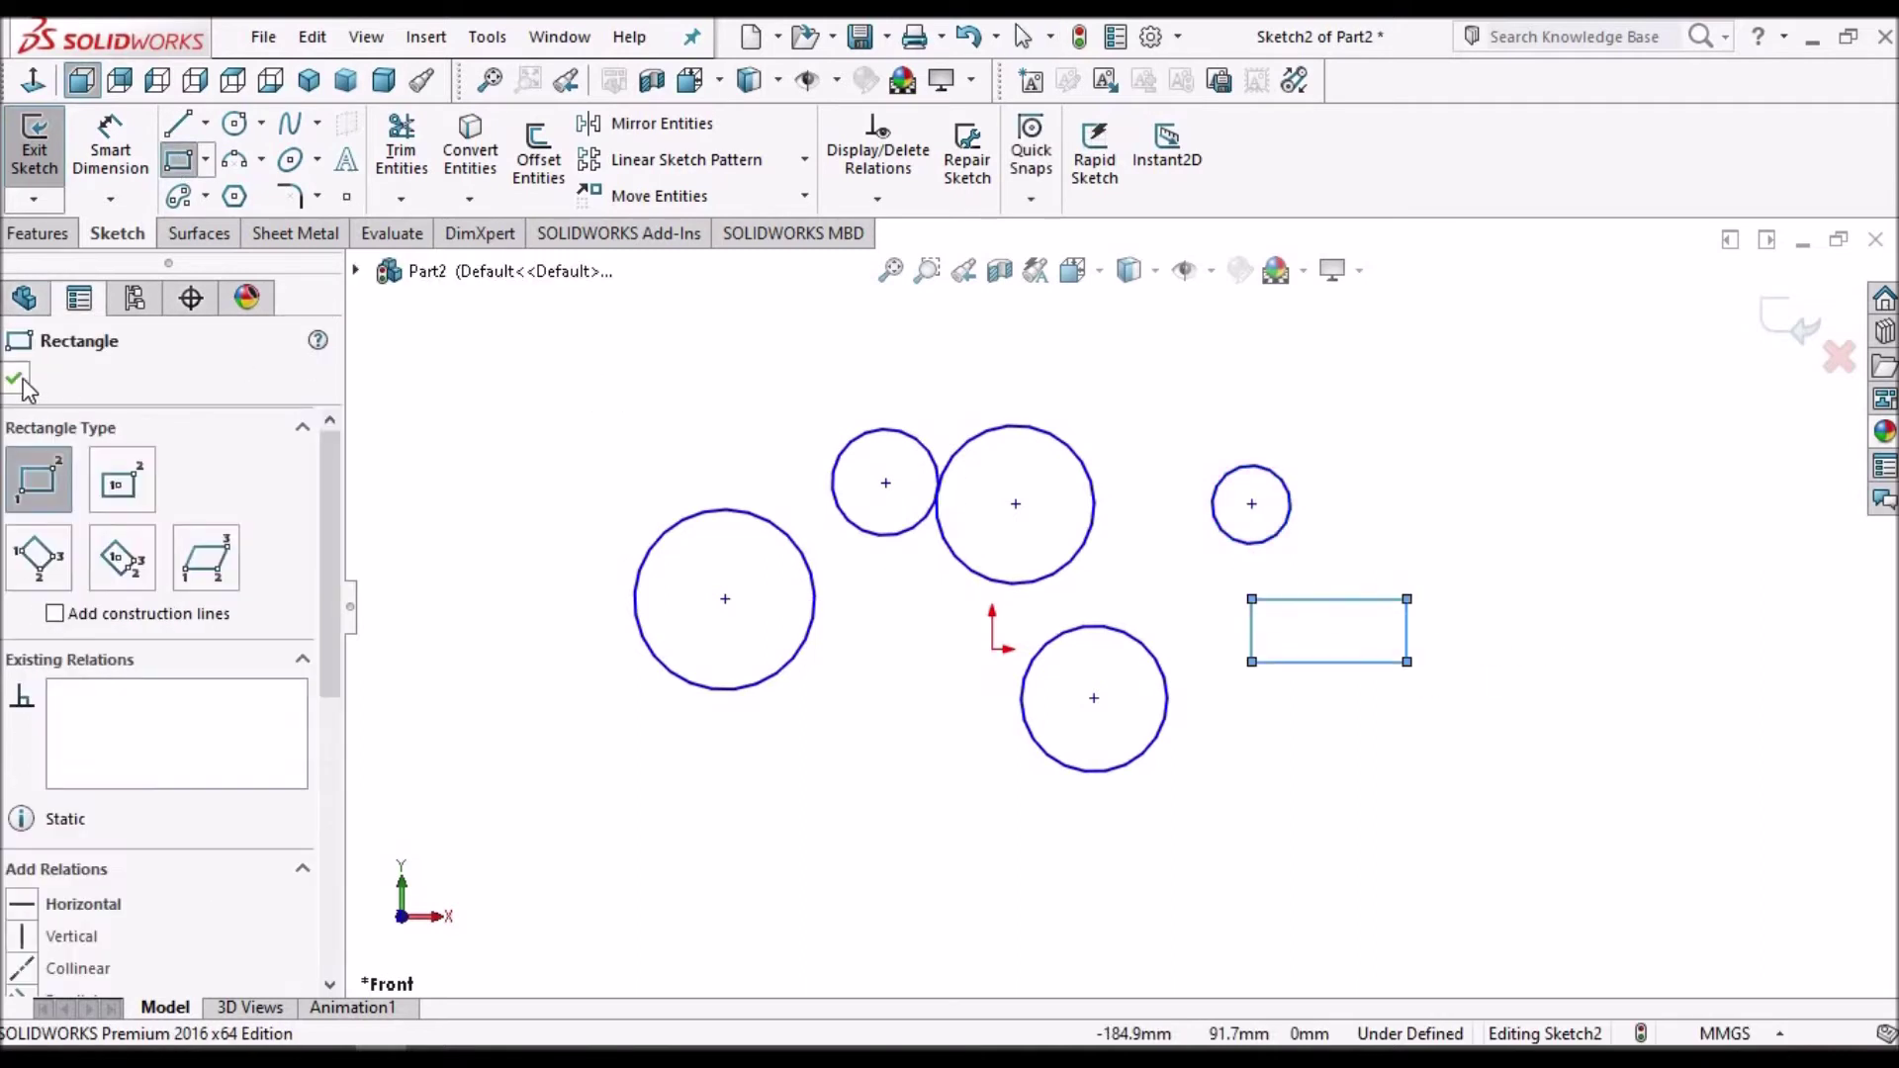
key(Escape)
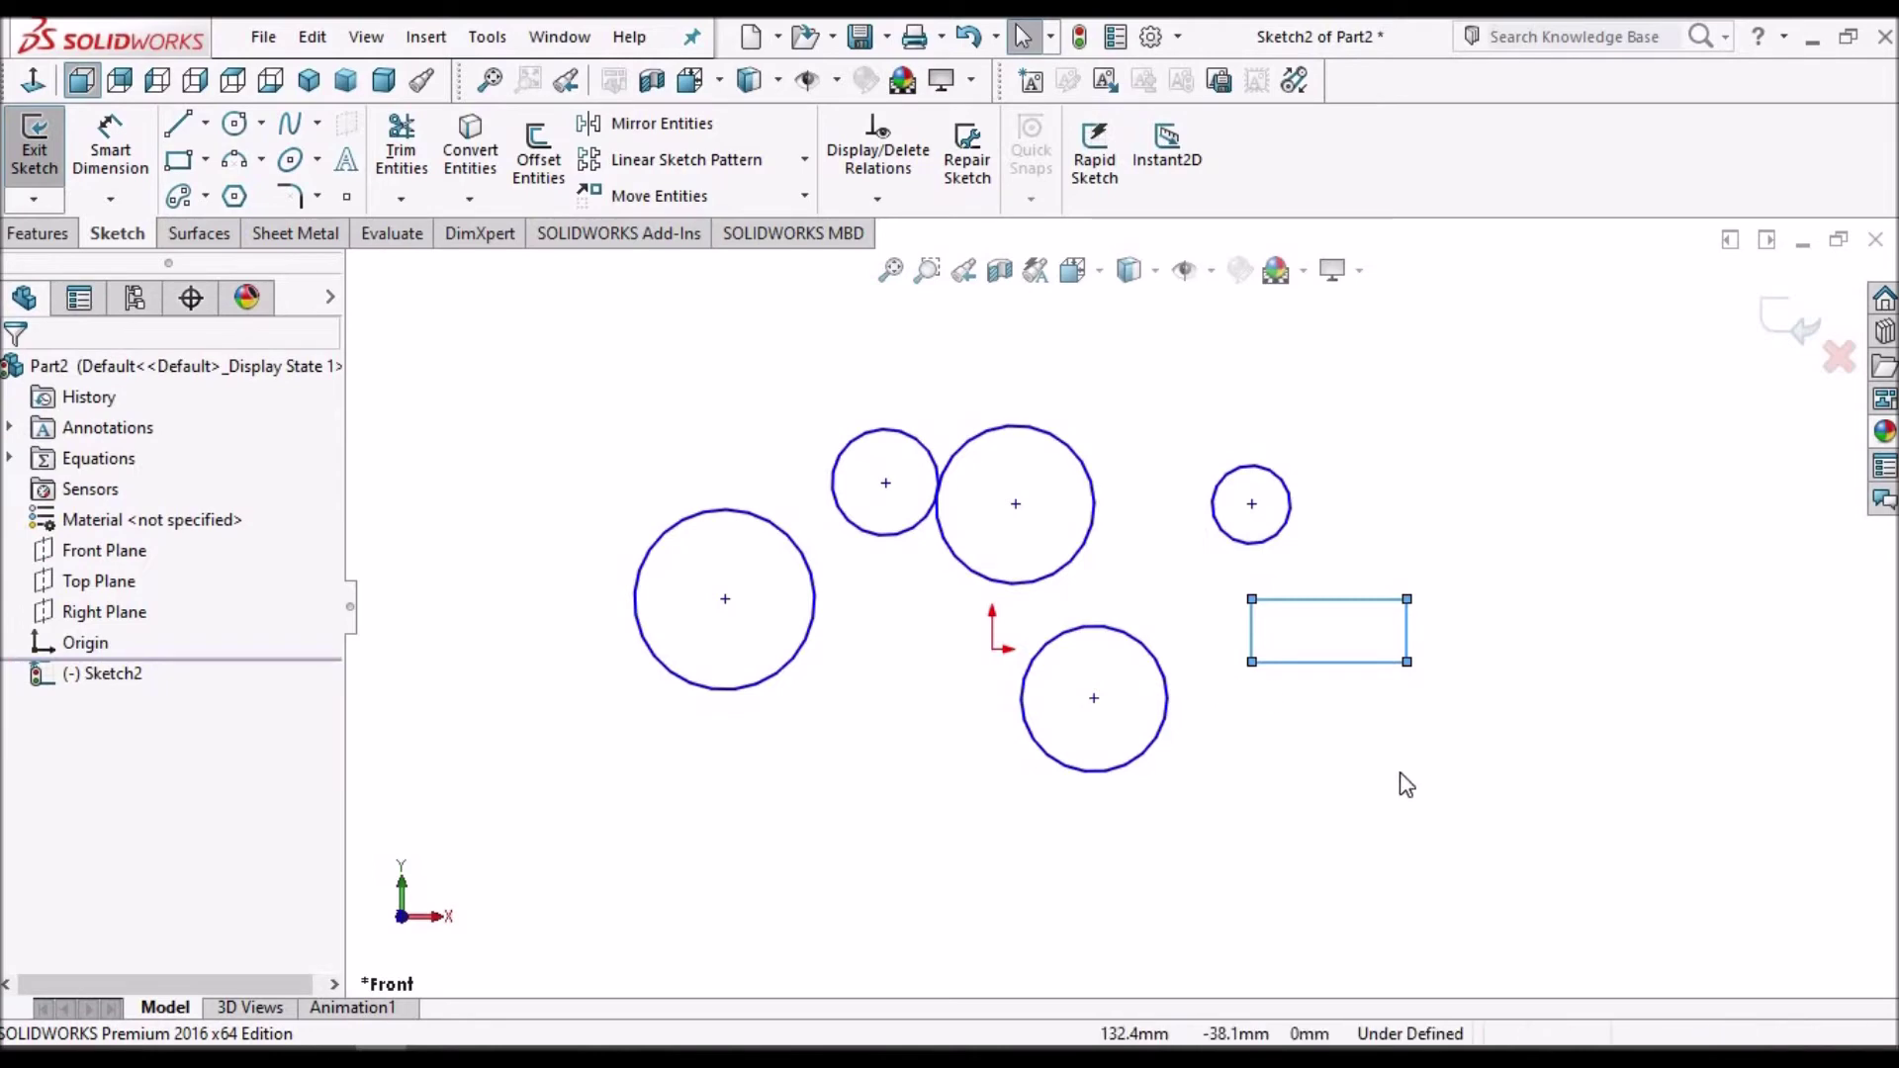
key(Escape)
- Repeat the last command to sketch a second corner rectangle above the first one, beside the smallest circle
scroll(1417, 636, down, 1)
scroll(1286, 630, up, 1)
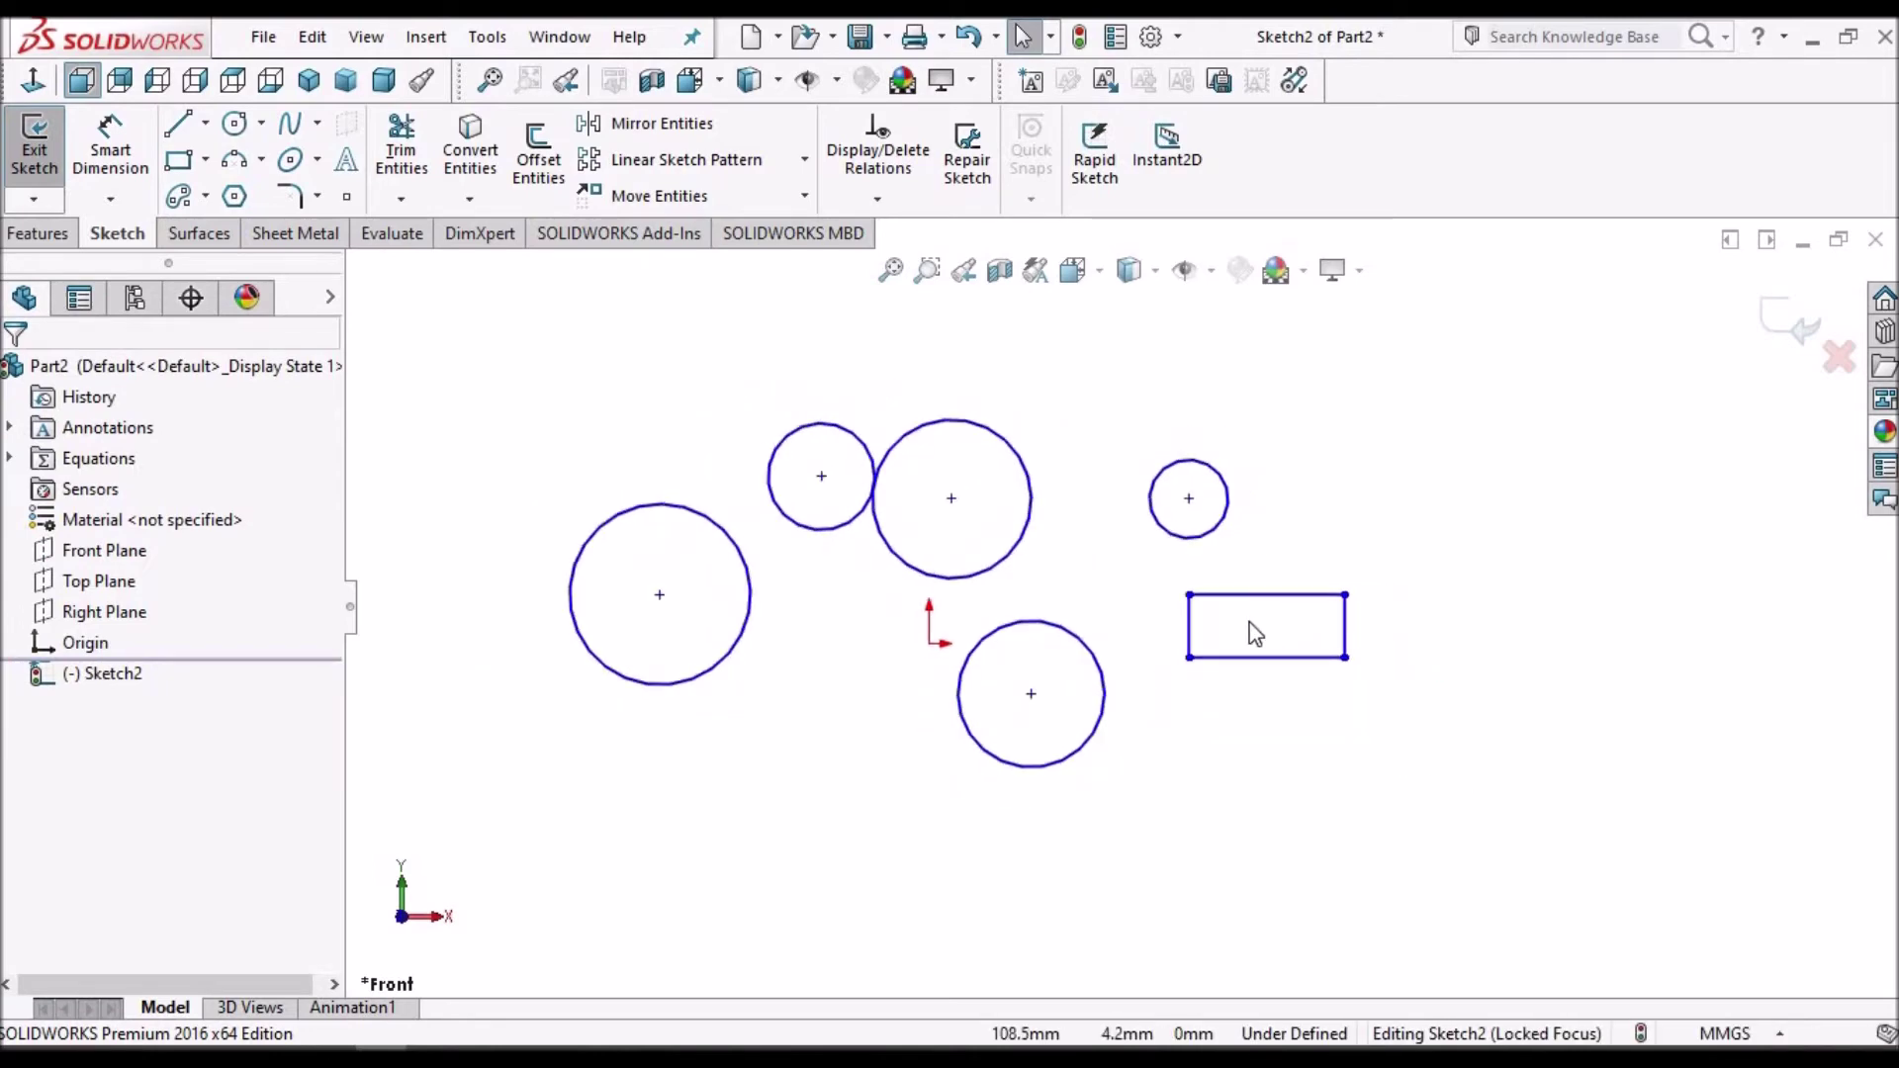
scroll(1248, 623, down, 1)
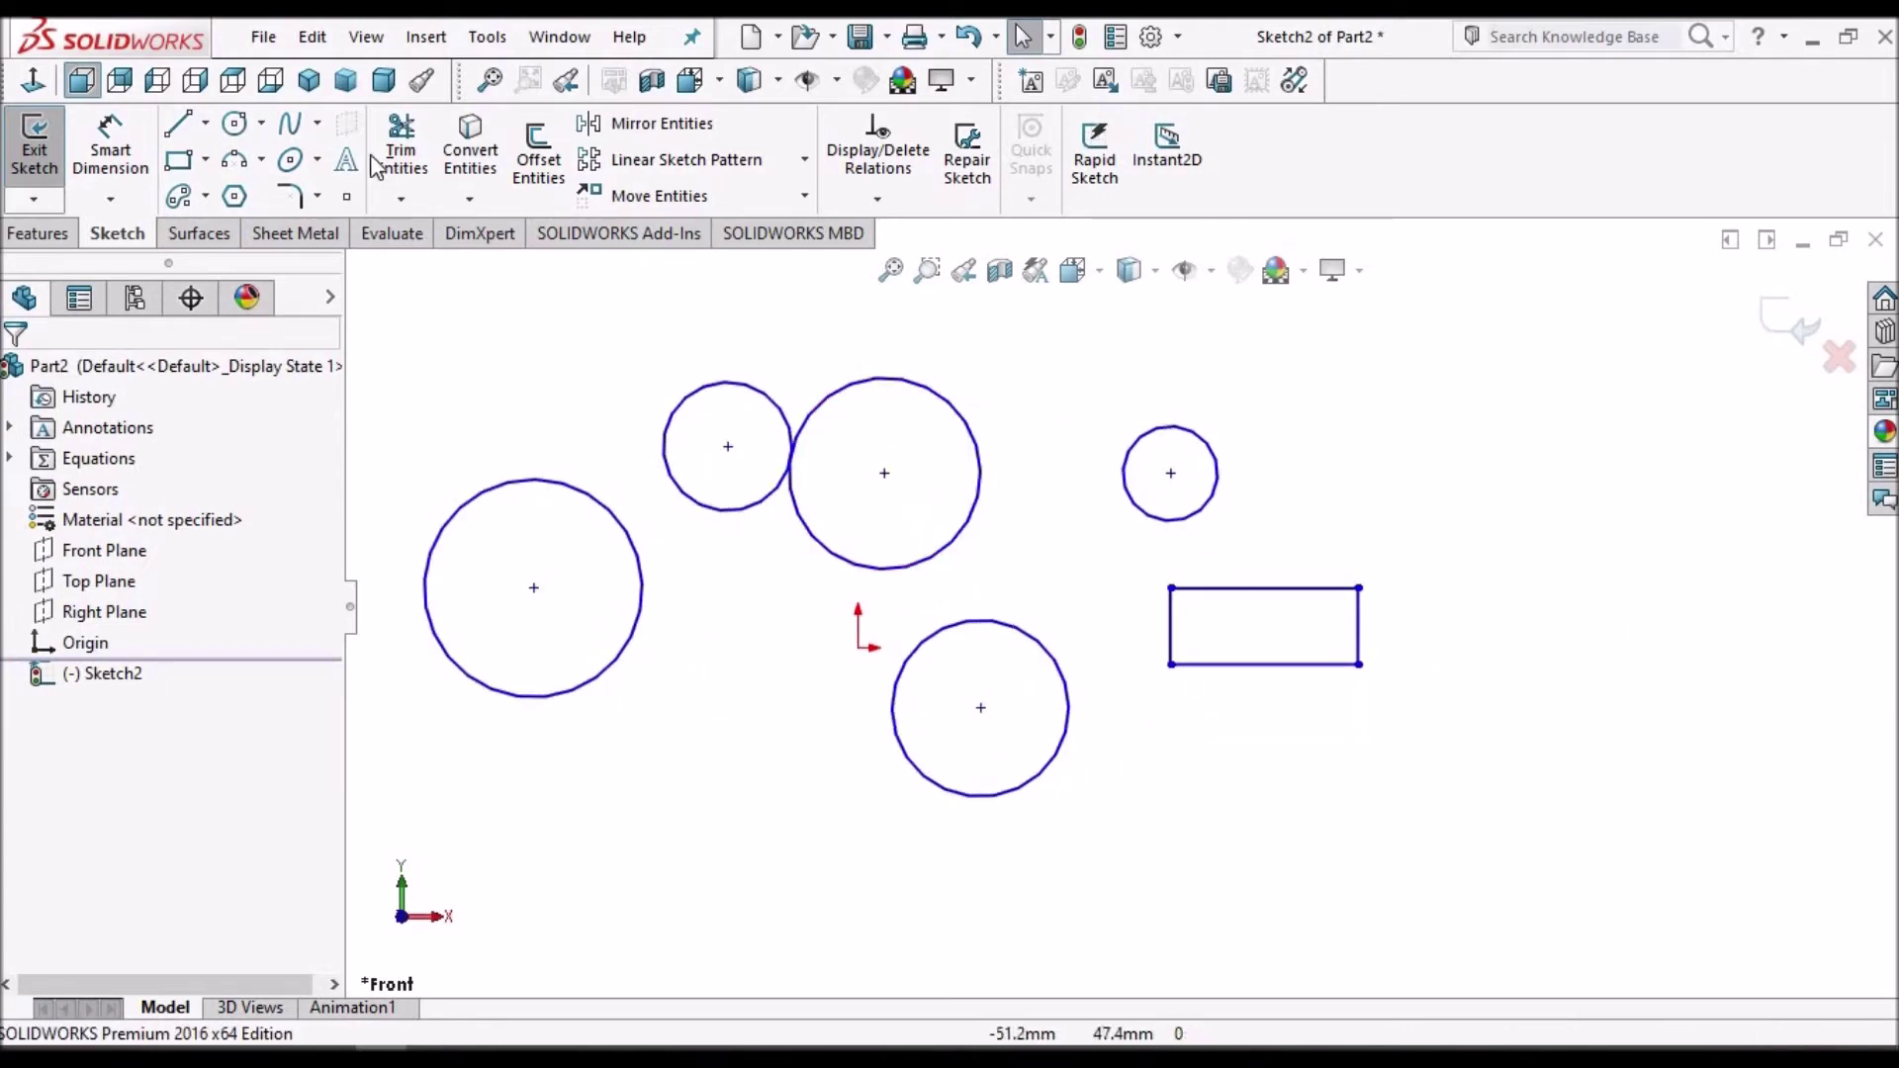
click(313, 39)
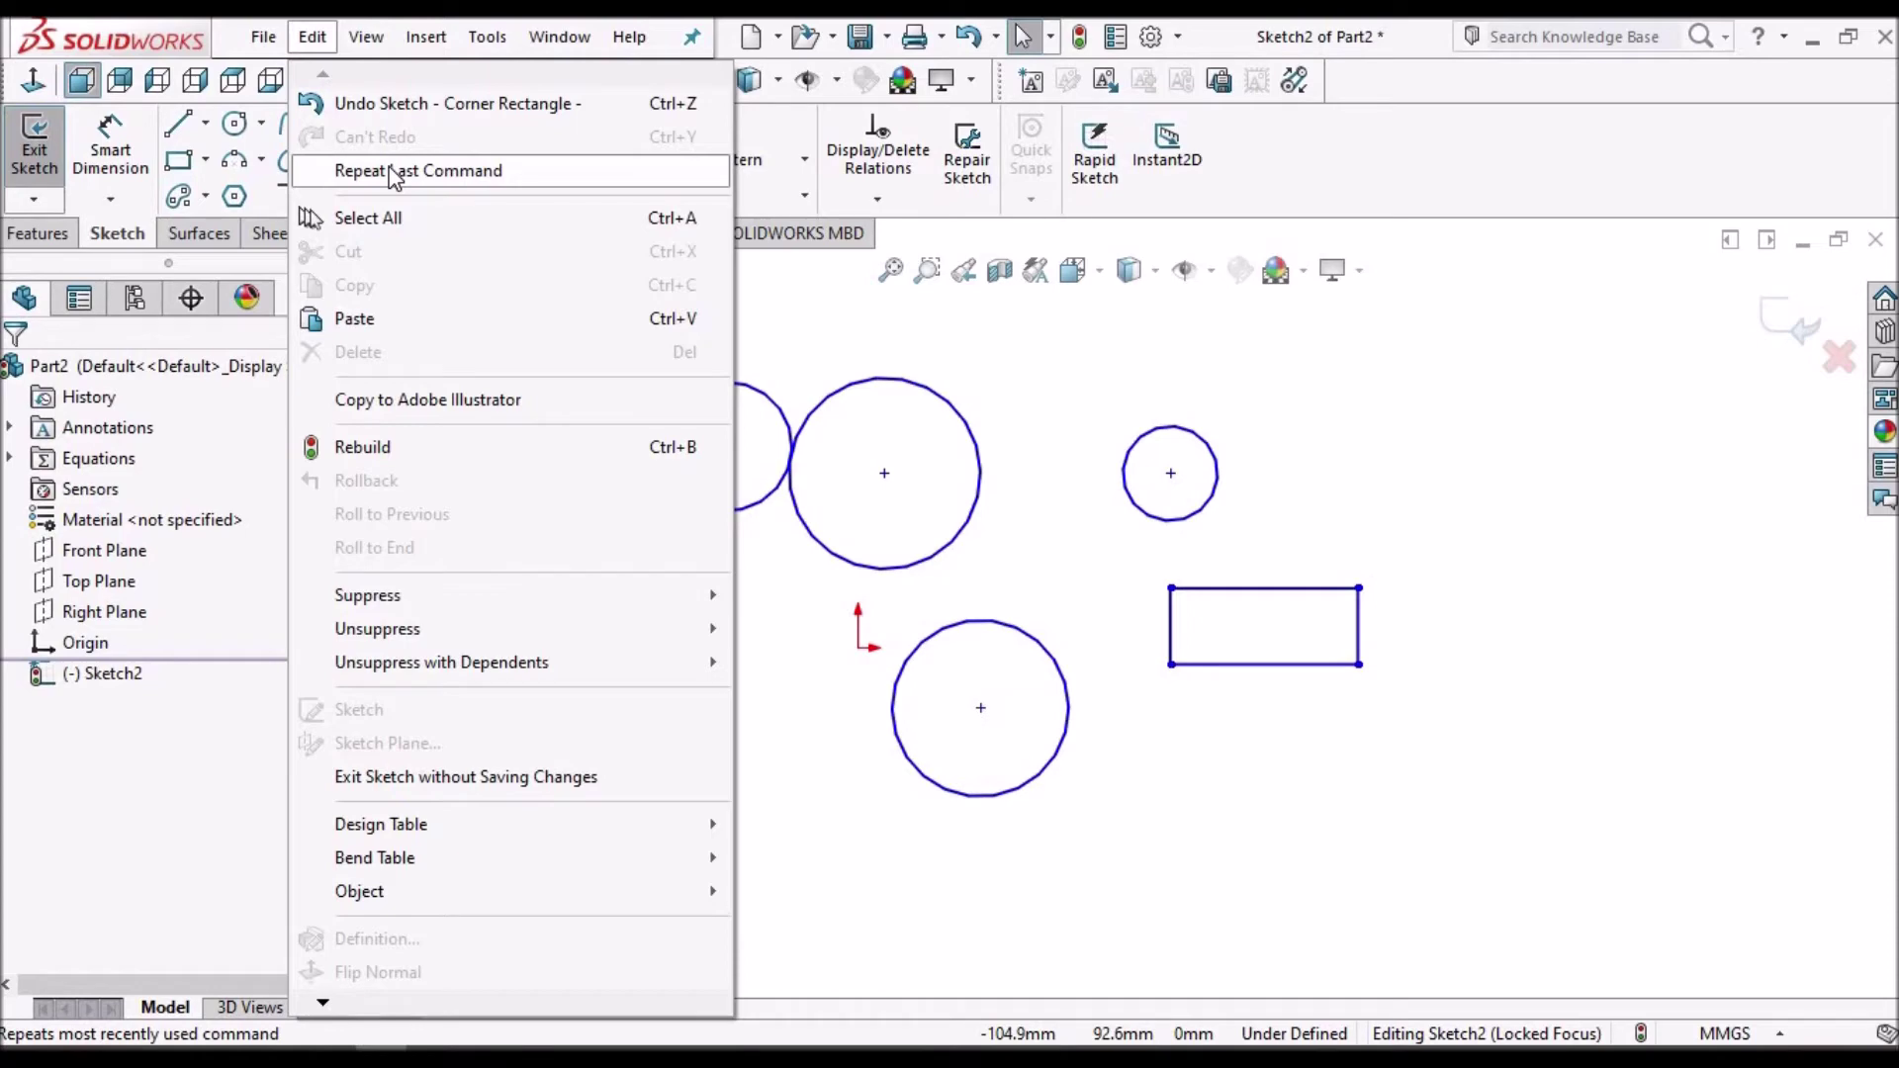
click(396, 172)
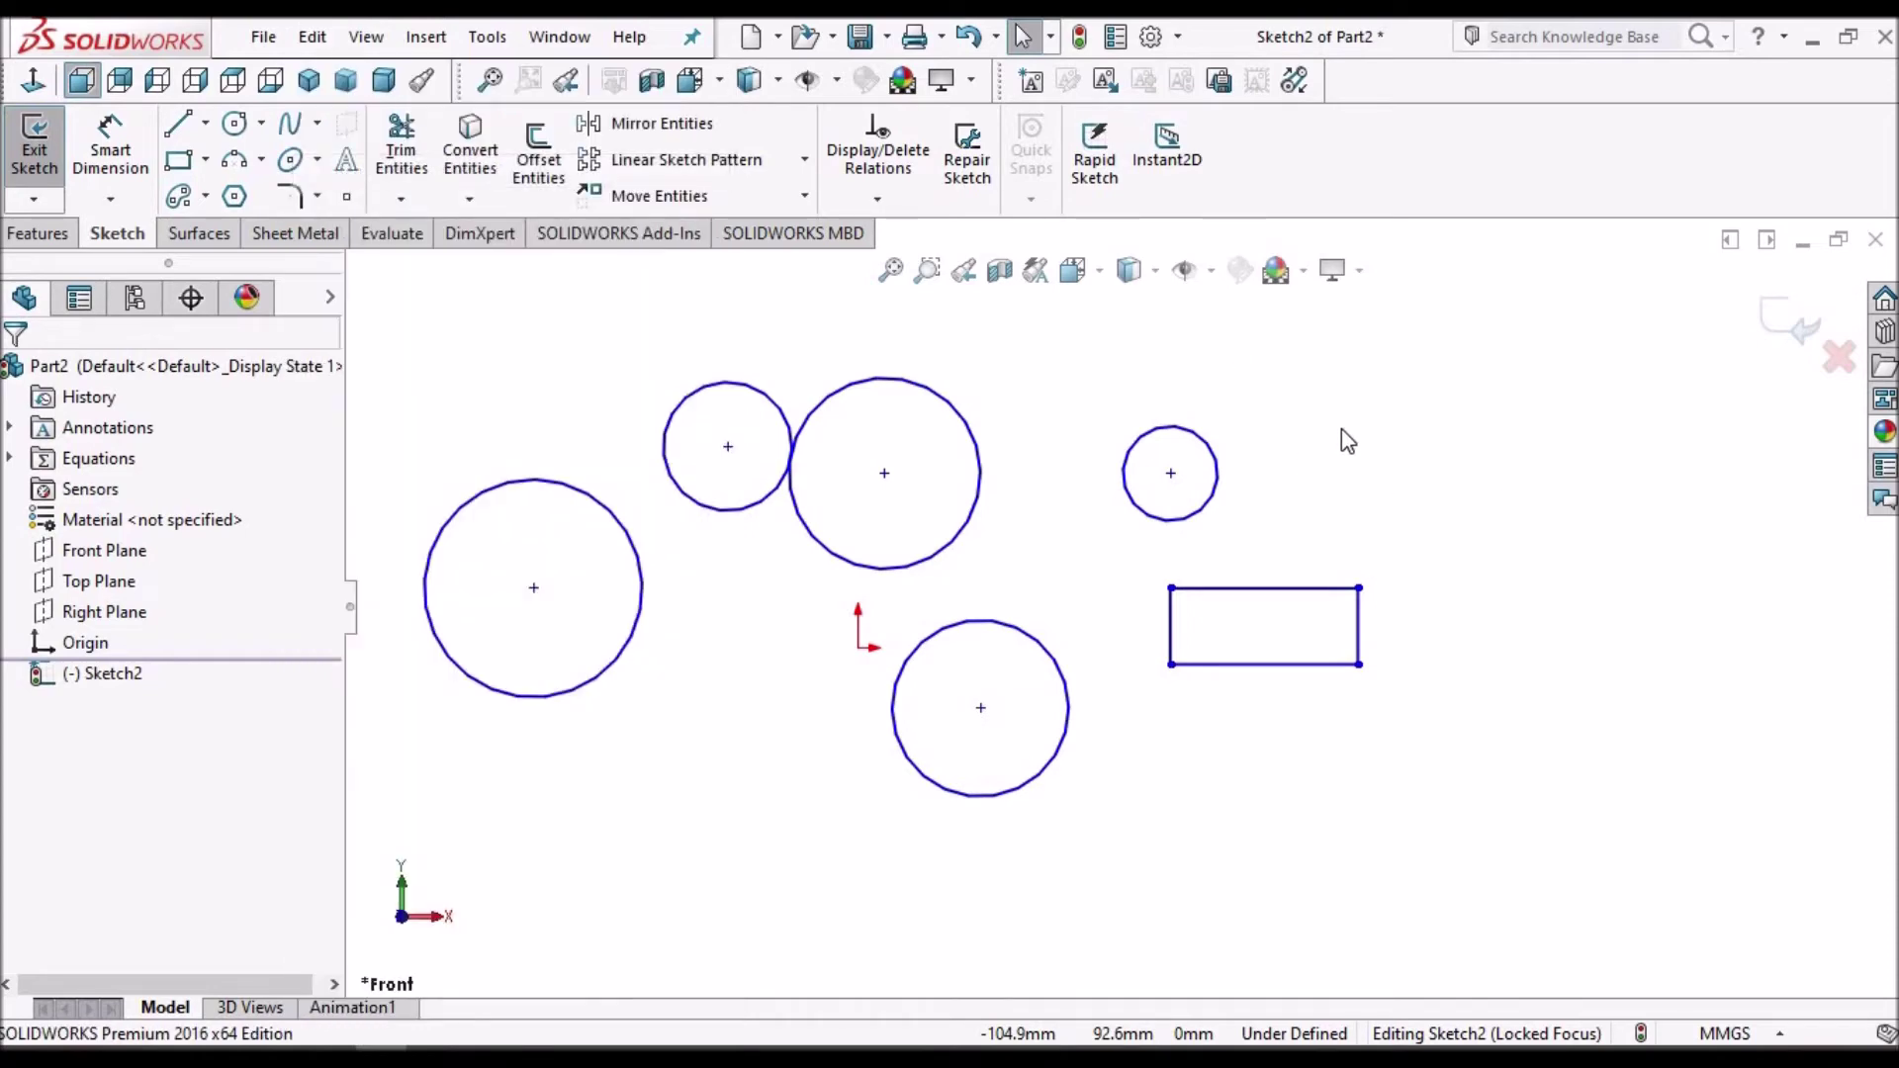
key(Return)
click(1341, 422)
click(1469, 492)
click(18, 378)
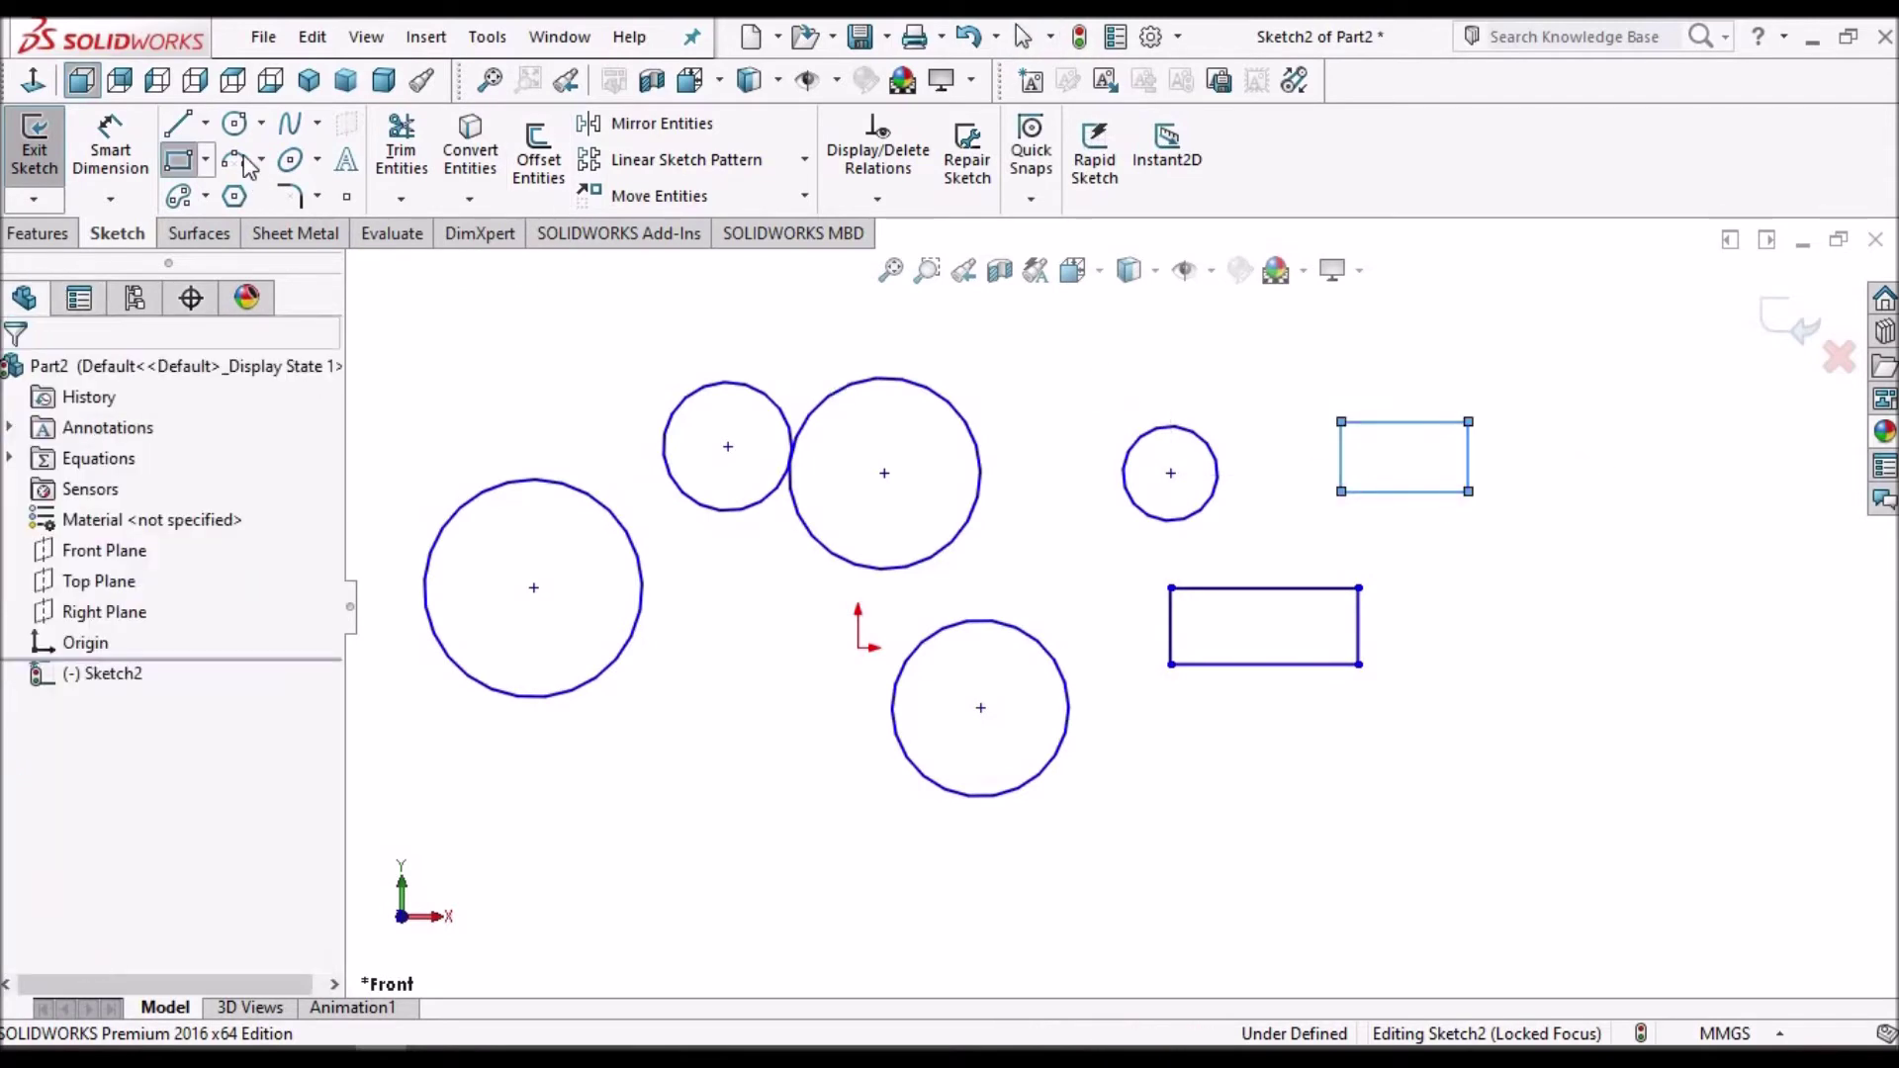
click(311, 37)
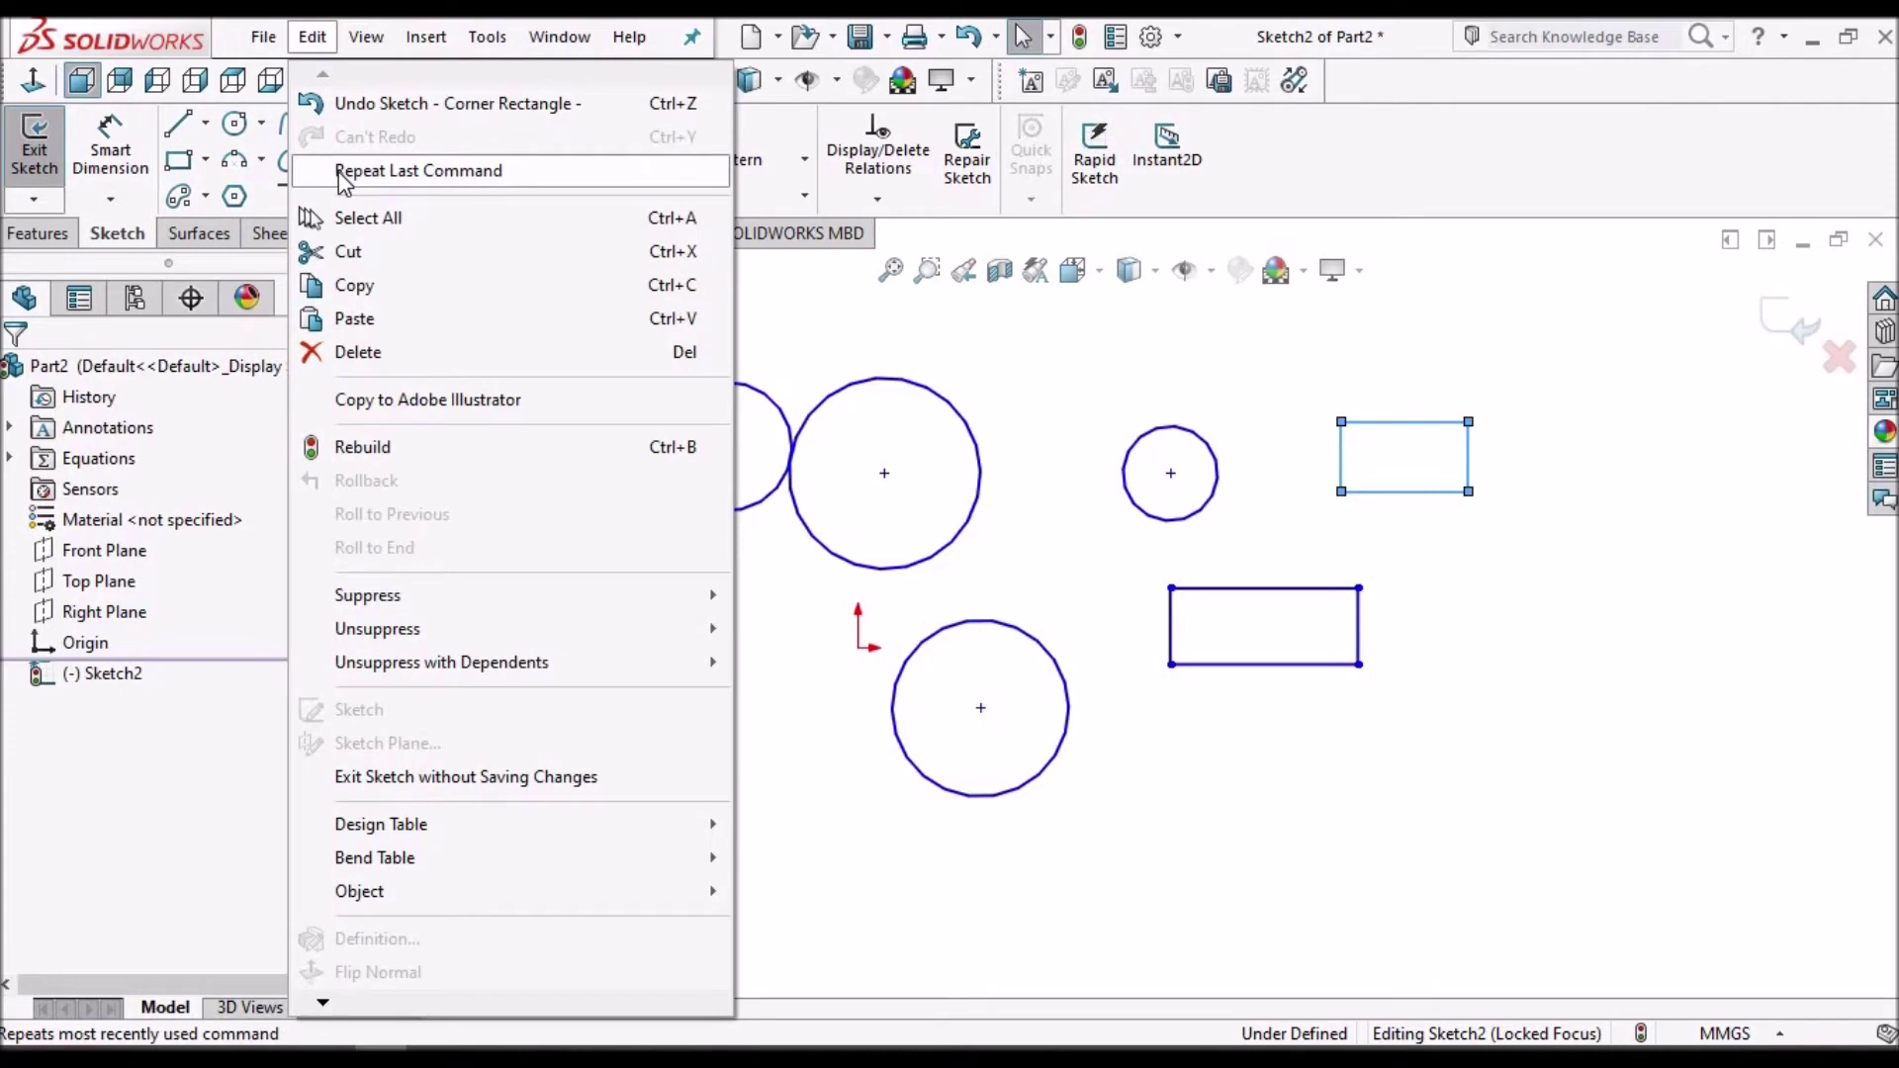
click(1151, 395)
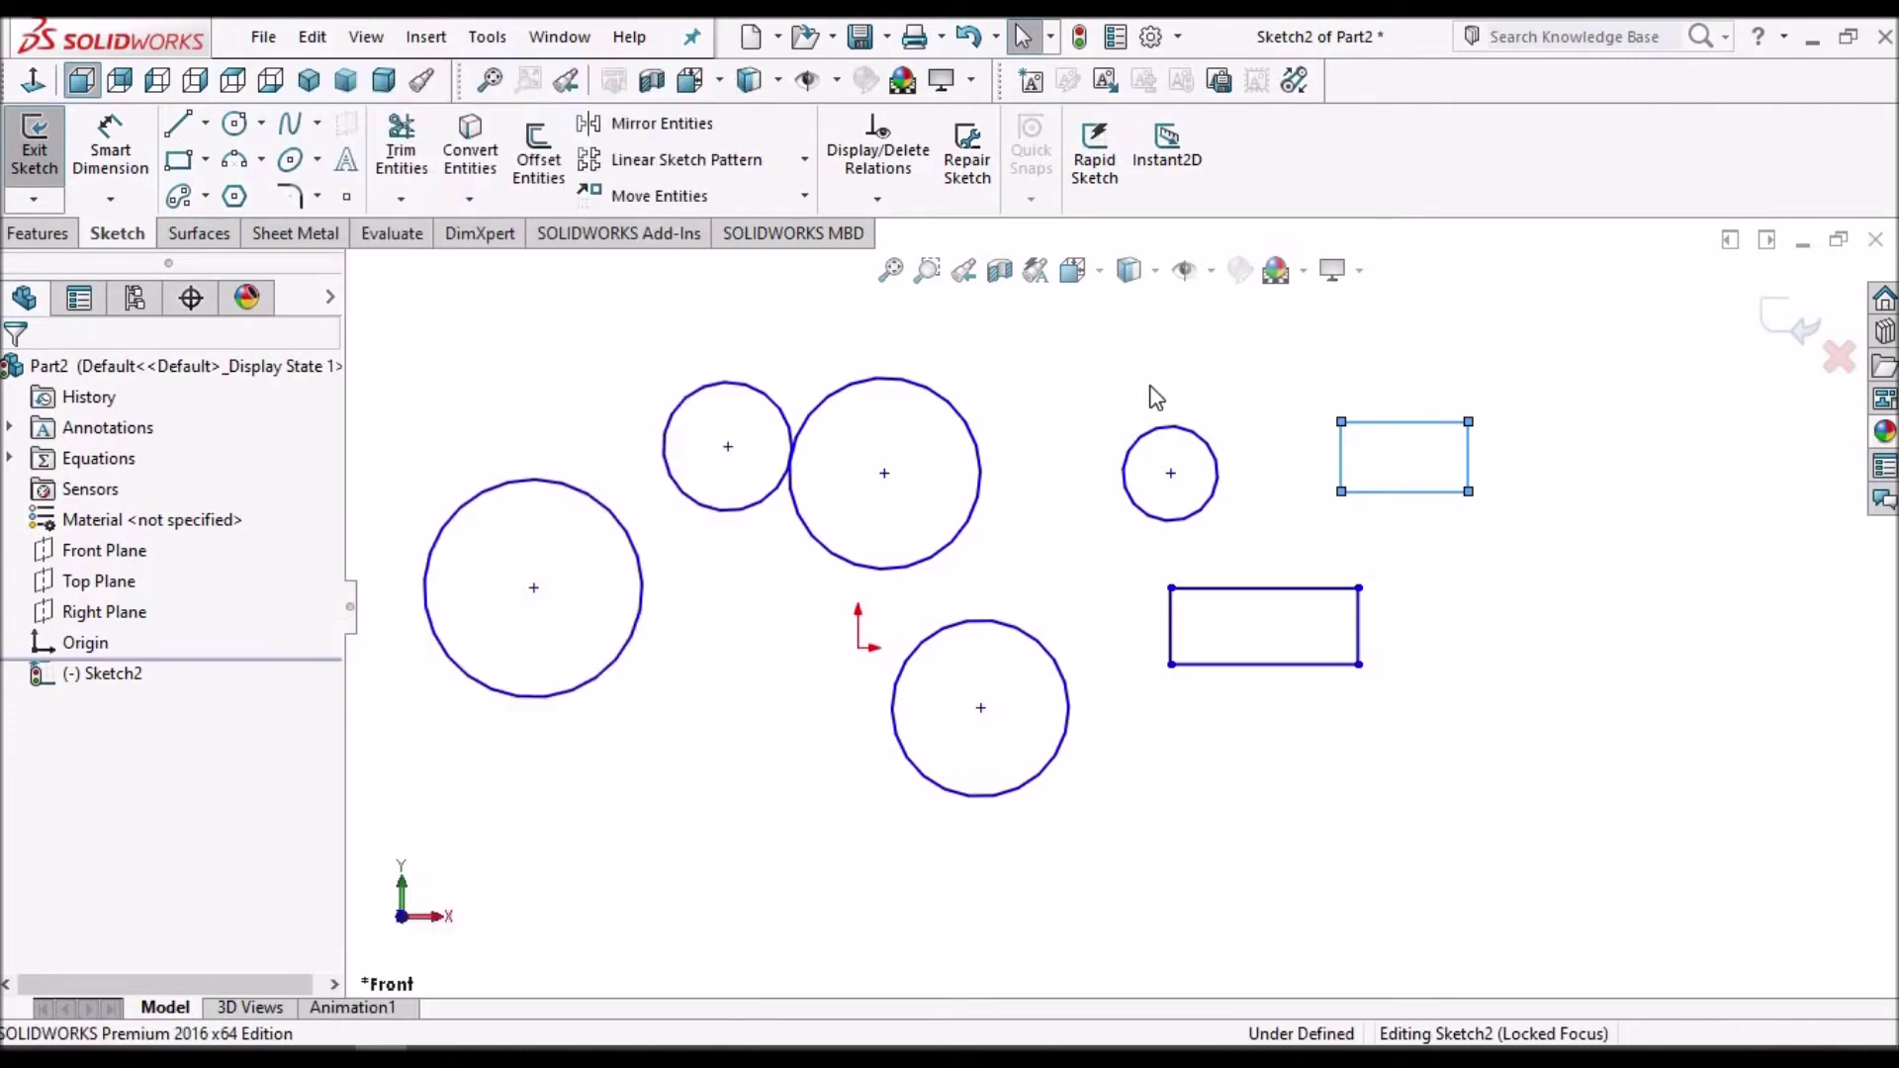
click(1155, 396)
- Reuse the recent Corner Rectangle command to sketch a small third rectangle below the other two
right_click(1156, 396)
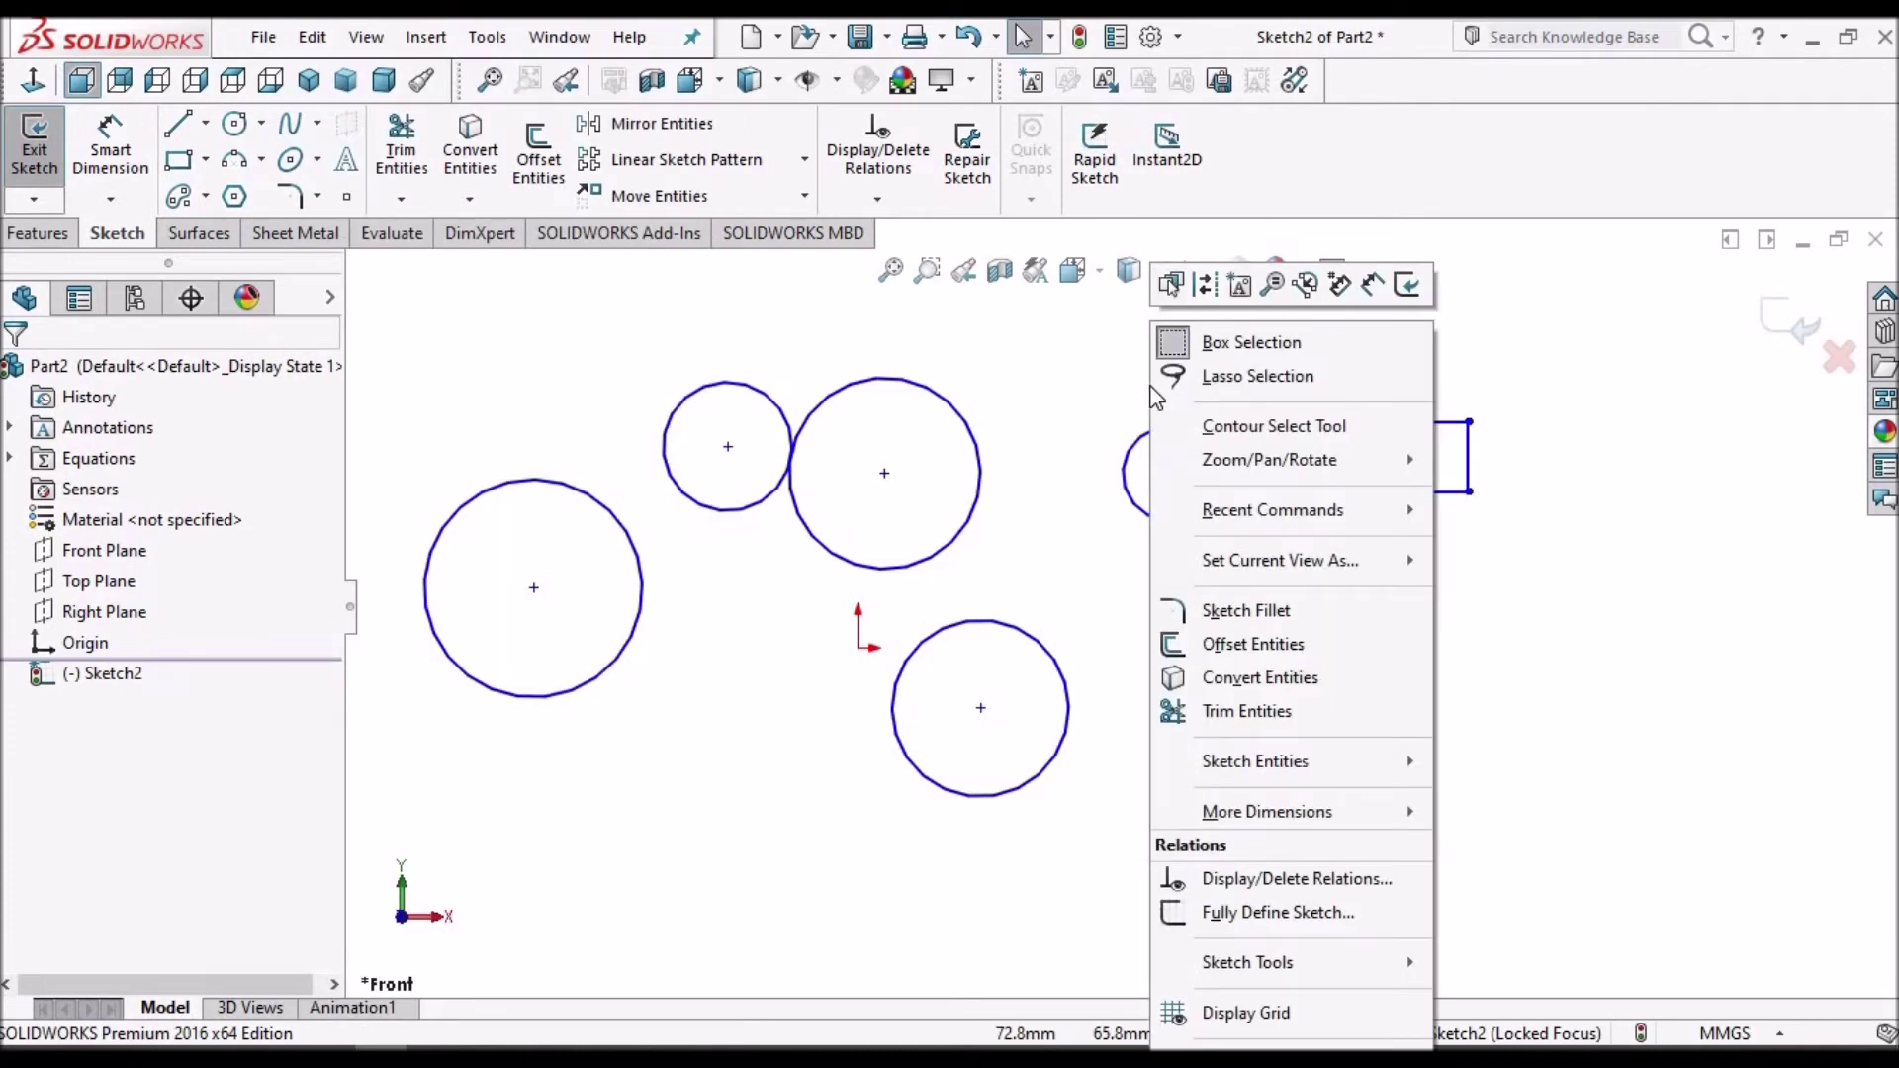
mouse_move(1227, 522)
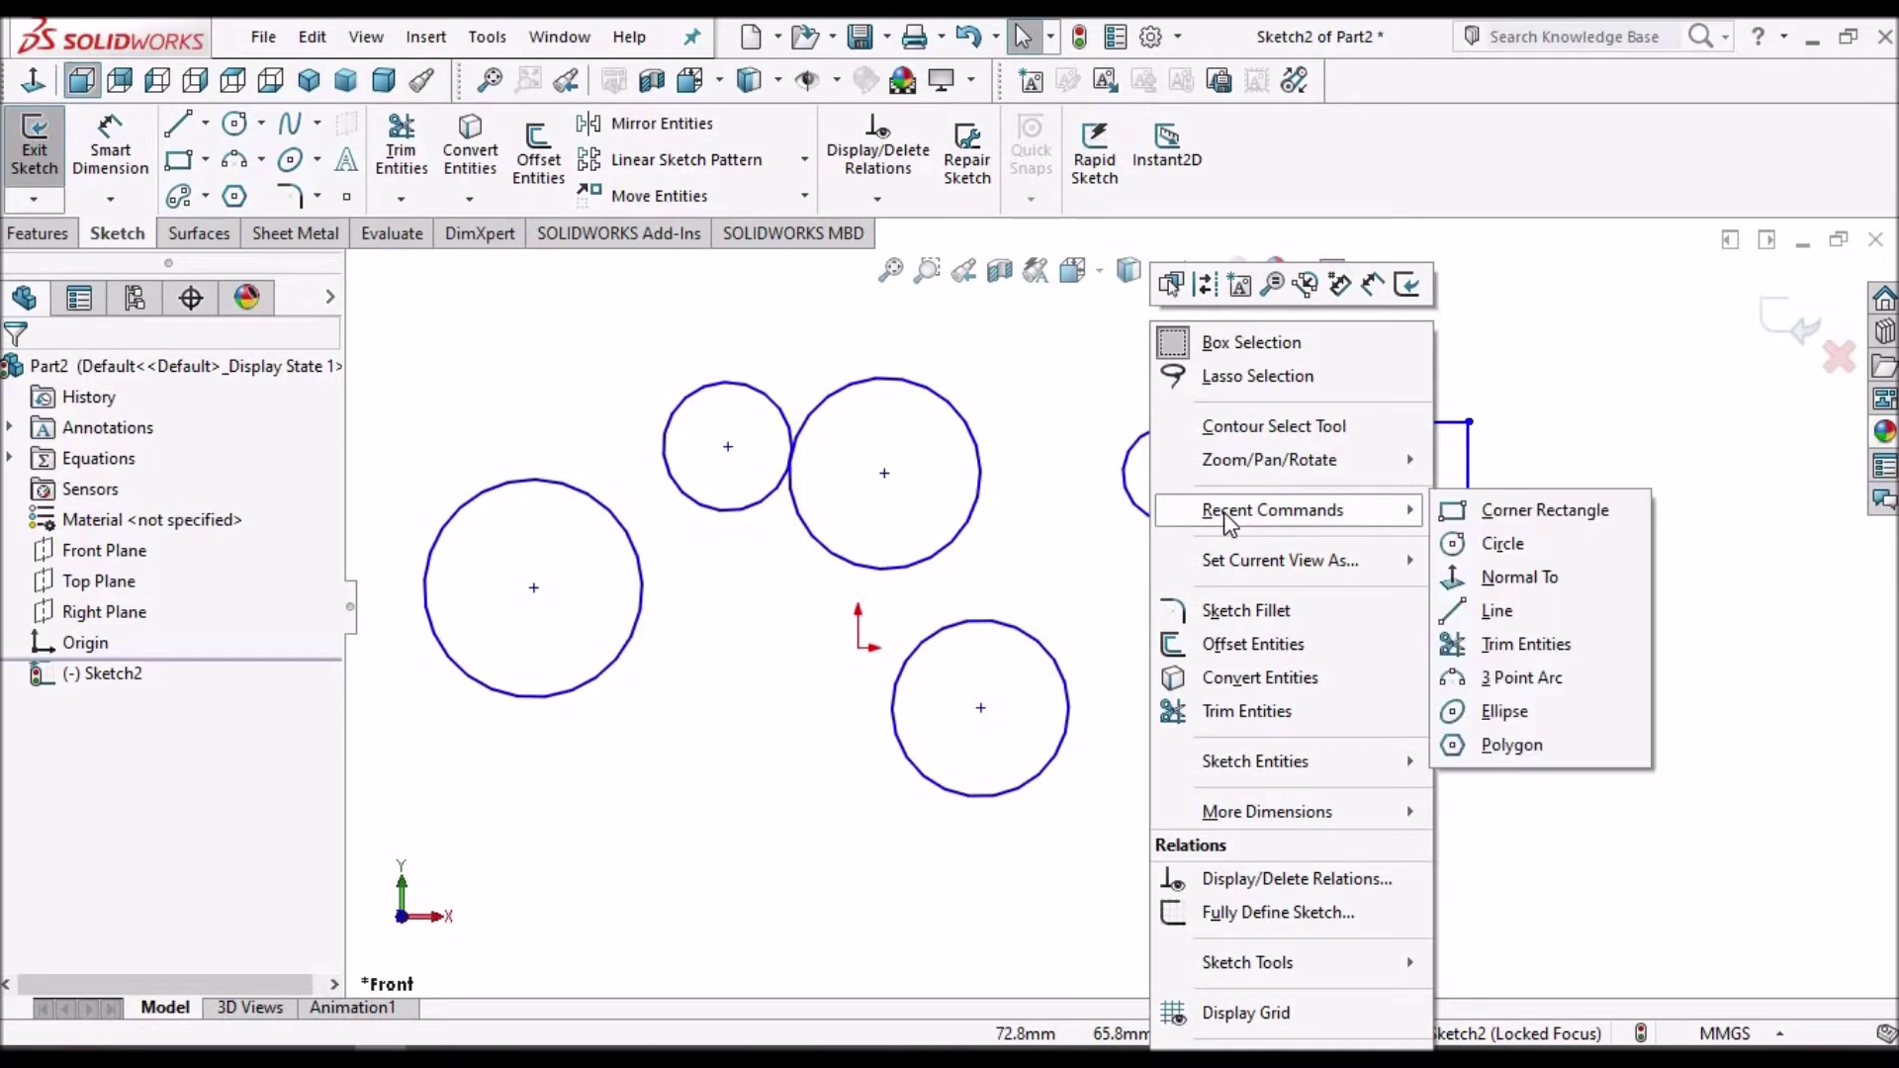
click(1518, 511)
click(1274, 756)
click(1377, 795)
- Sketch a short horizontal line just below the leftmost large circle, and end the line chain after one segment
right_click(621, 366)
click(682, 379)
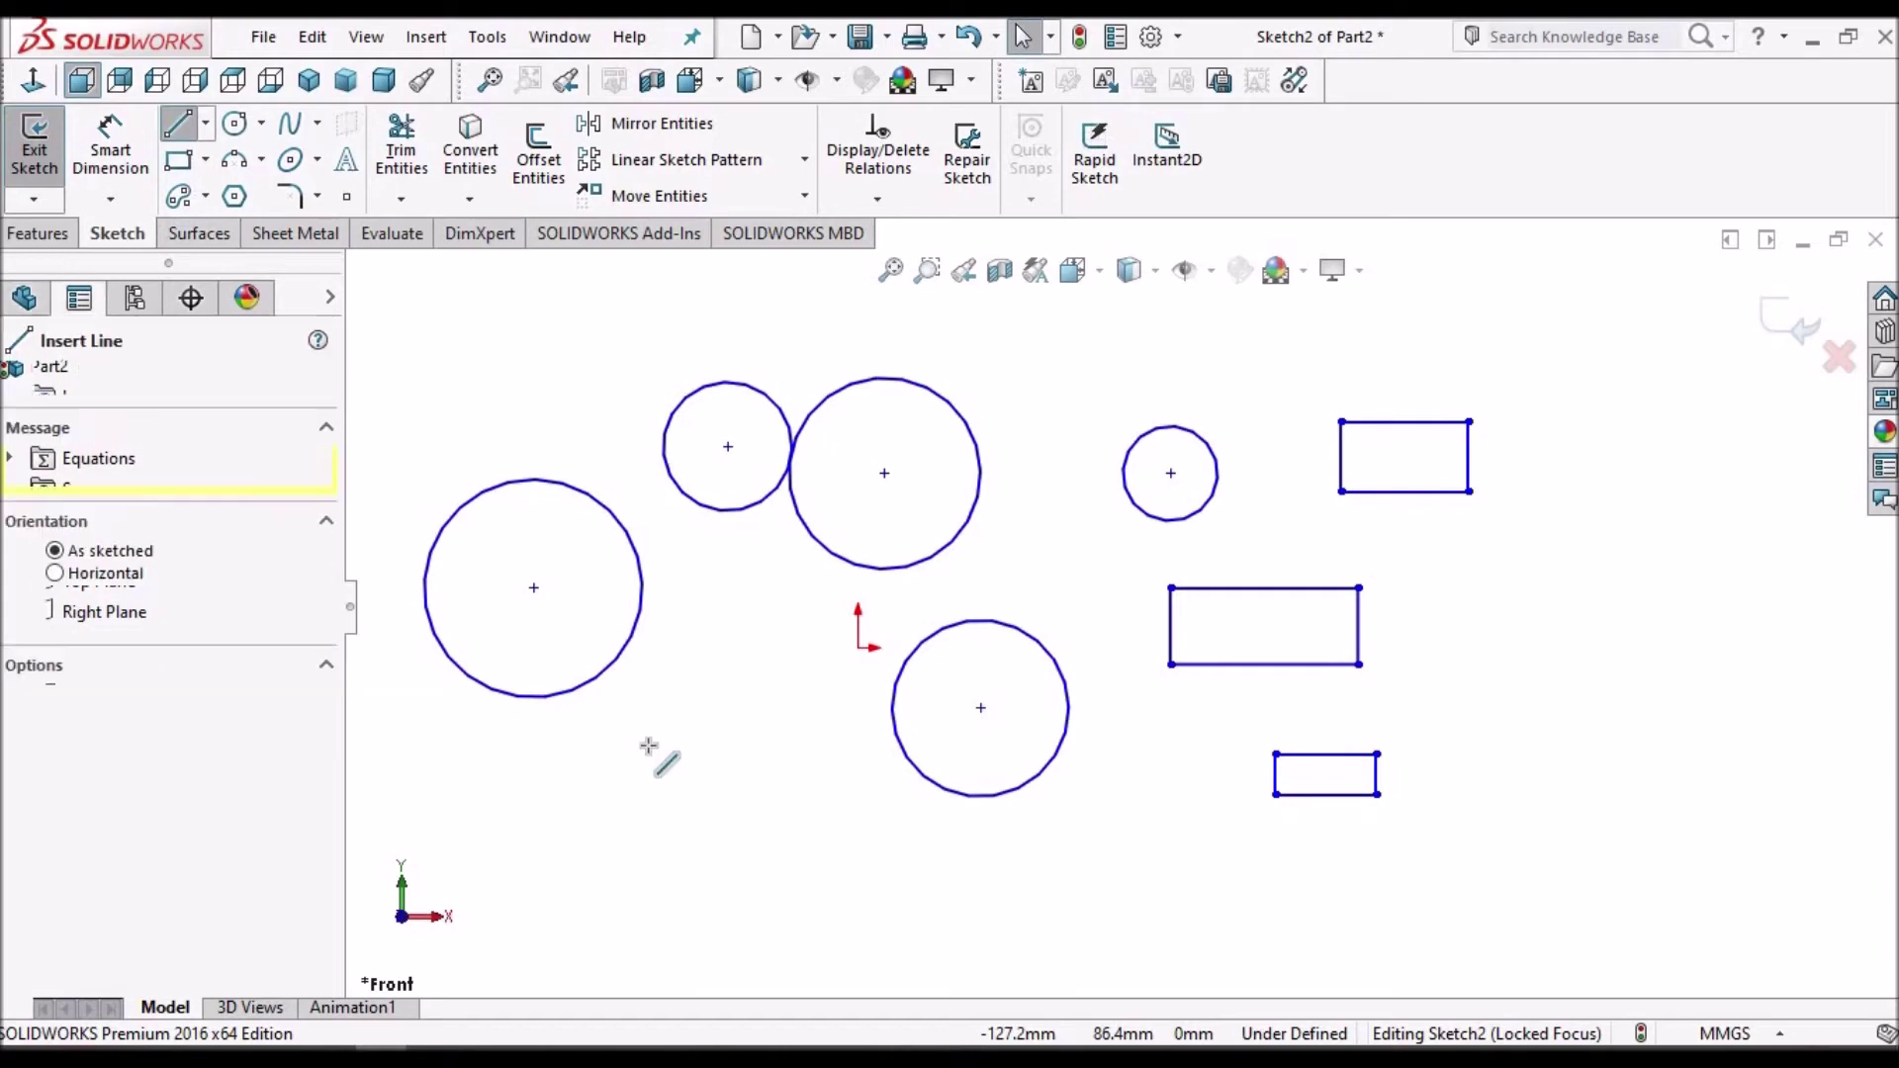
drag(738, 742, 742, 744)
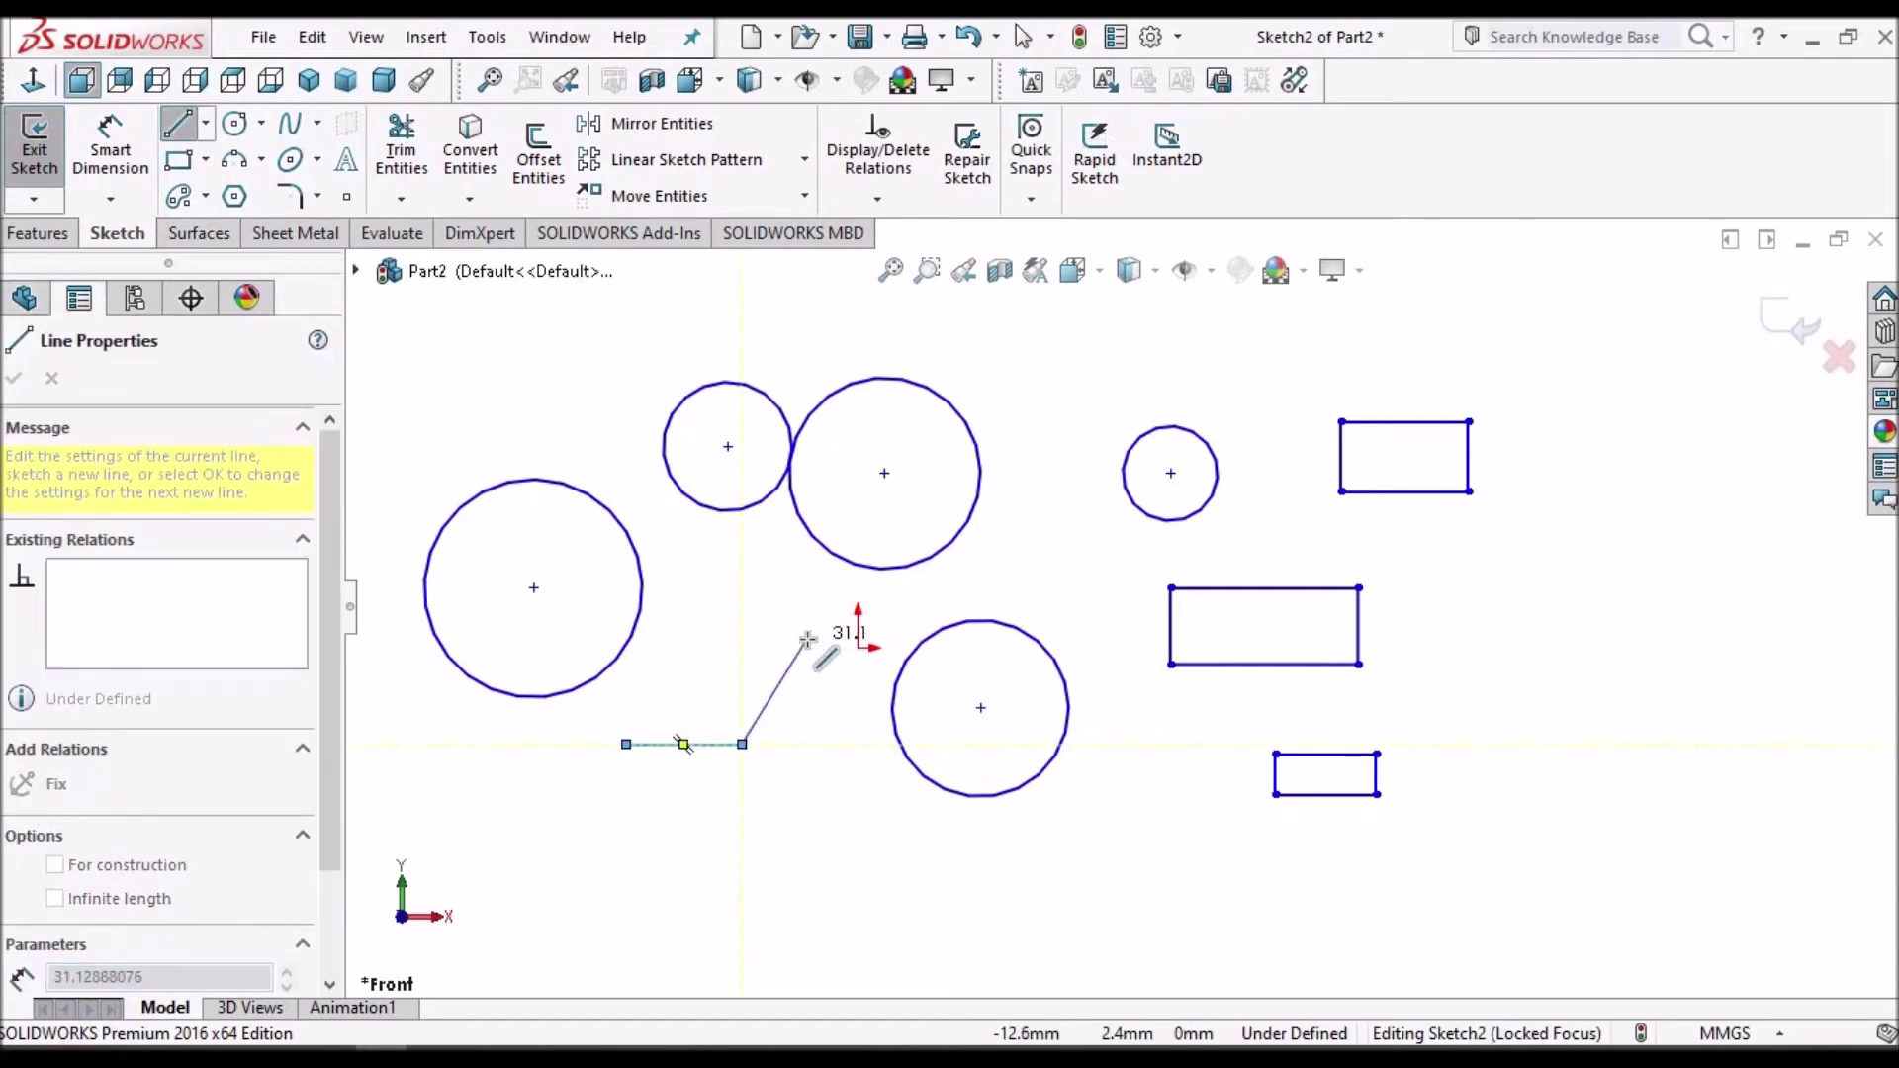
double_click(807, 640)
key(Escape)
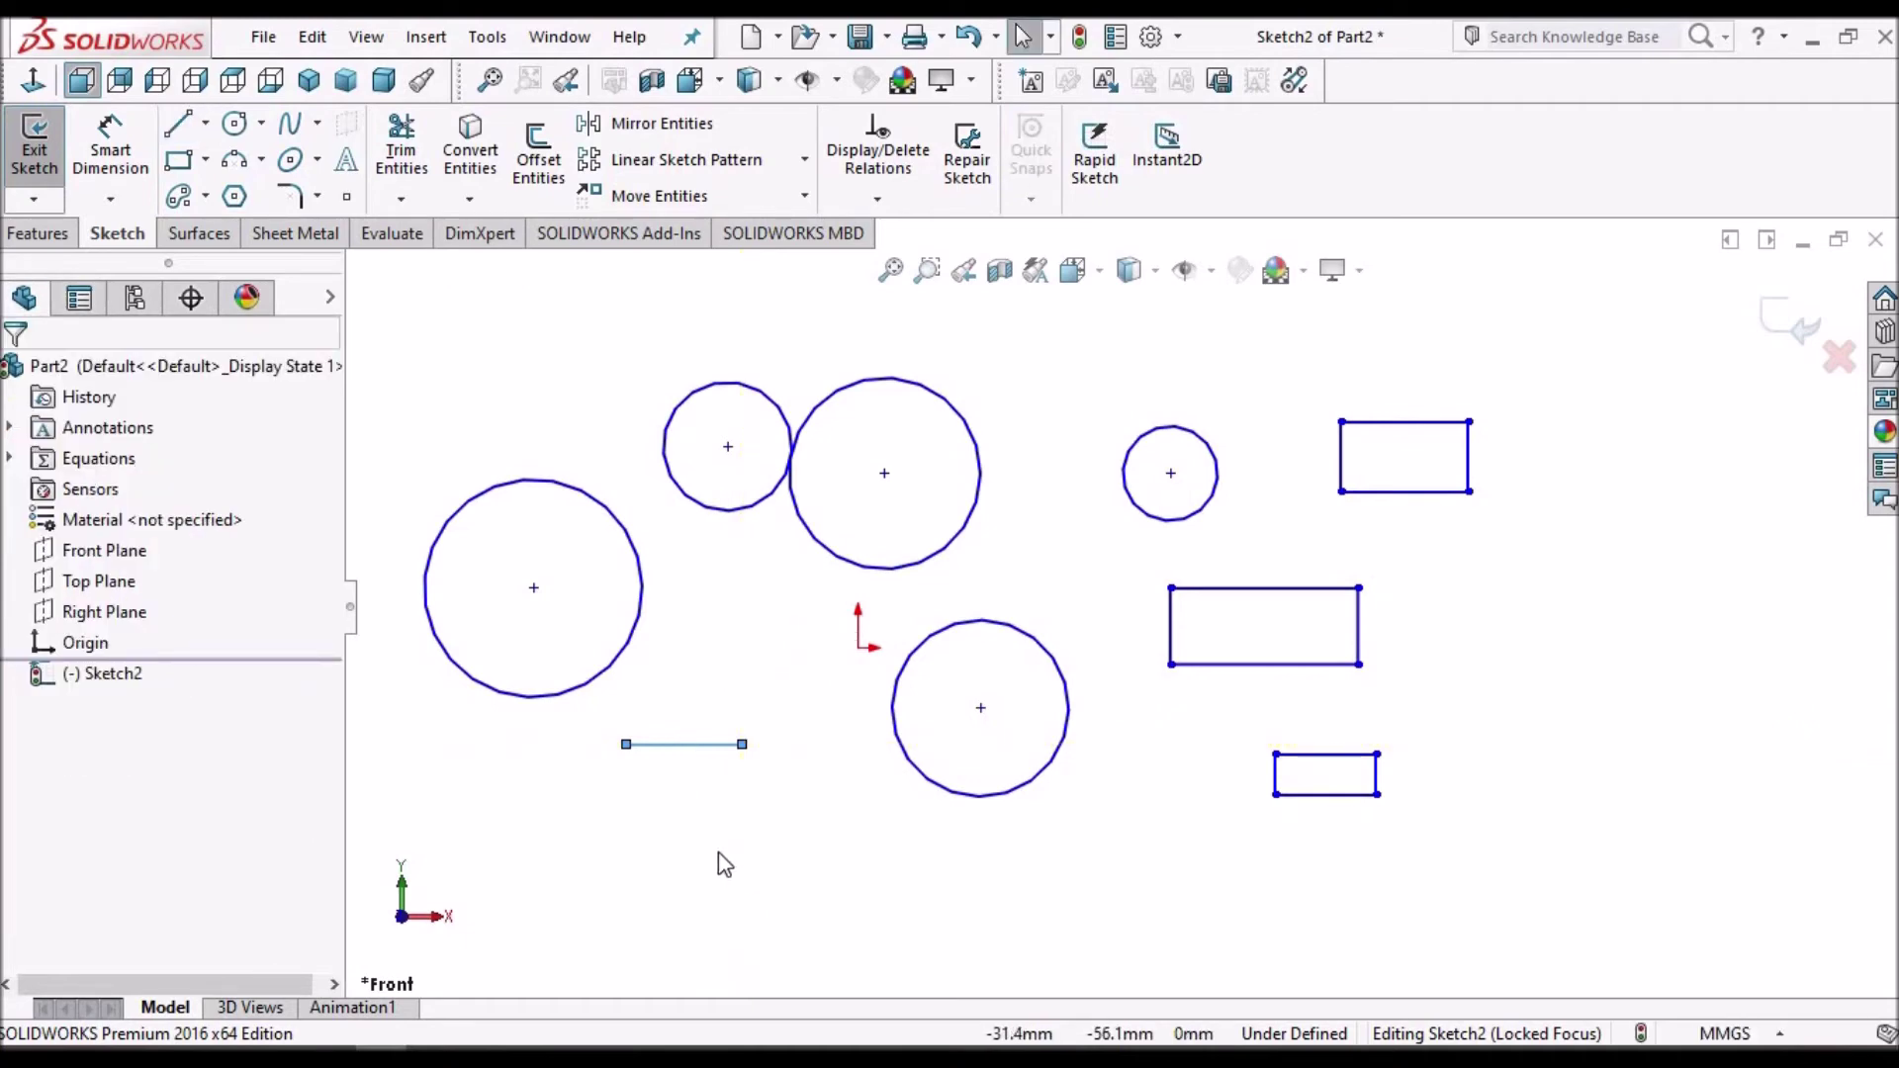
- Repeat the Line command to sketch a slightly sloping line about 37 mm long beneath the first line
key(l)
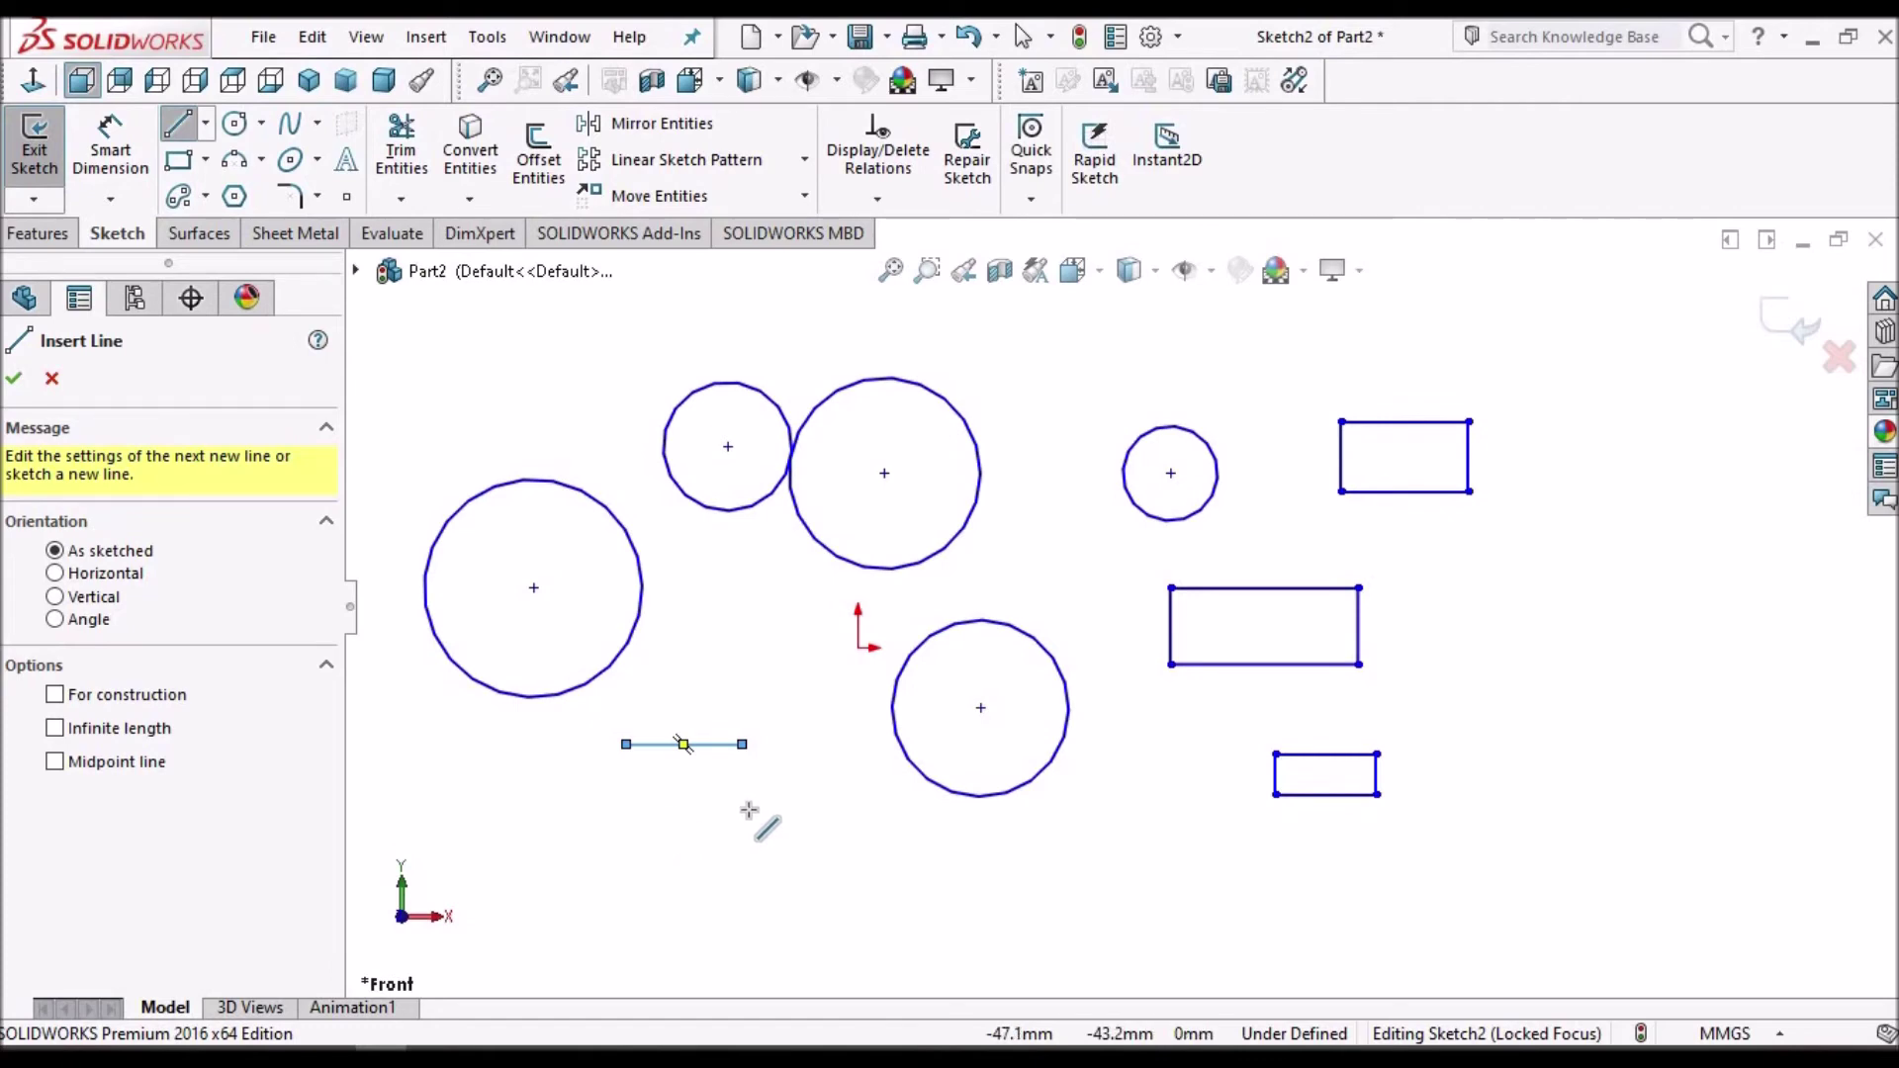
click(670, 821)
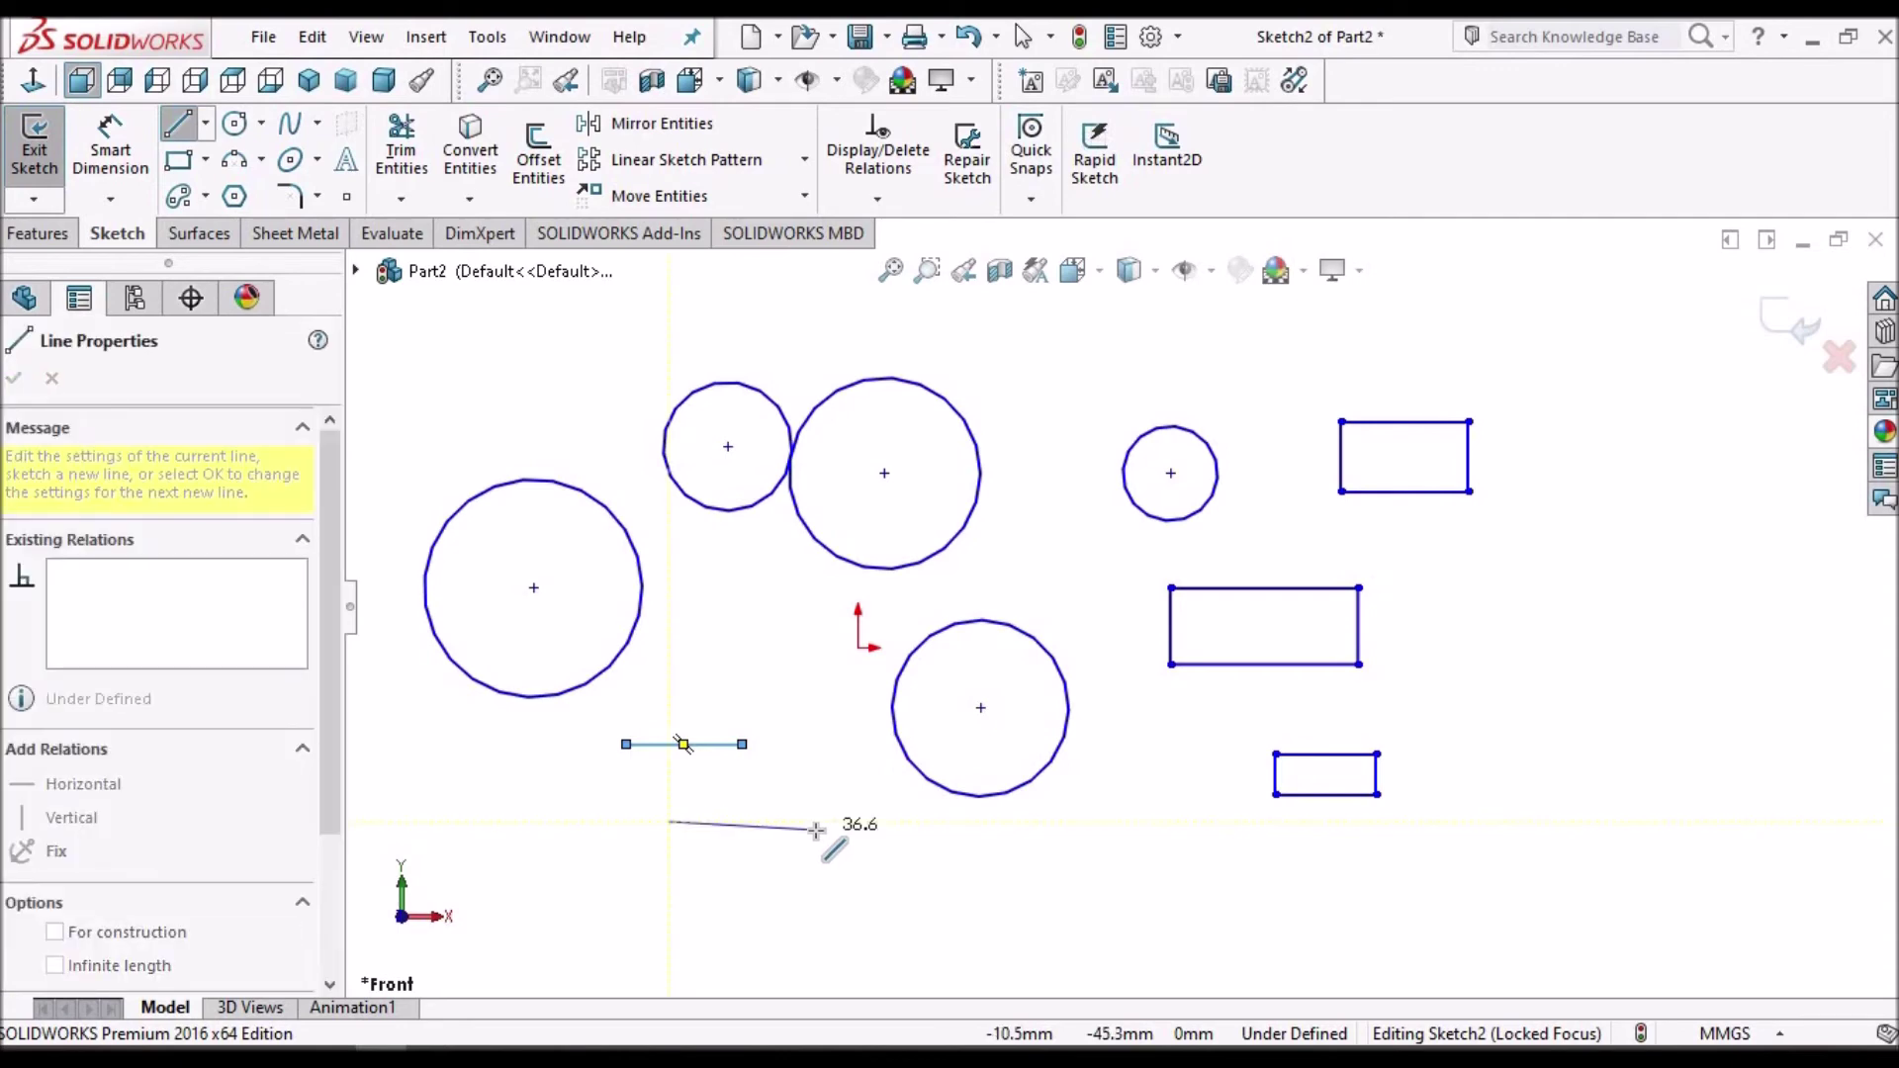
click(817, 829)
key(Escape)
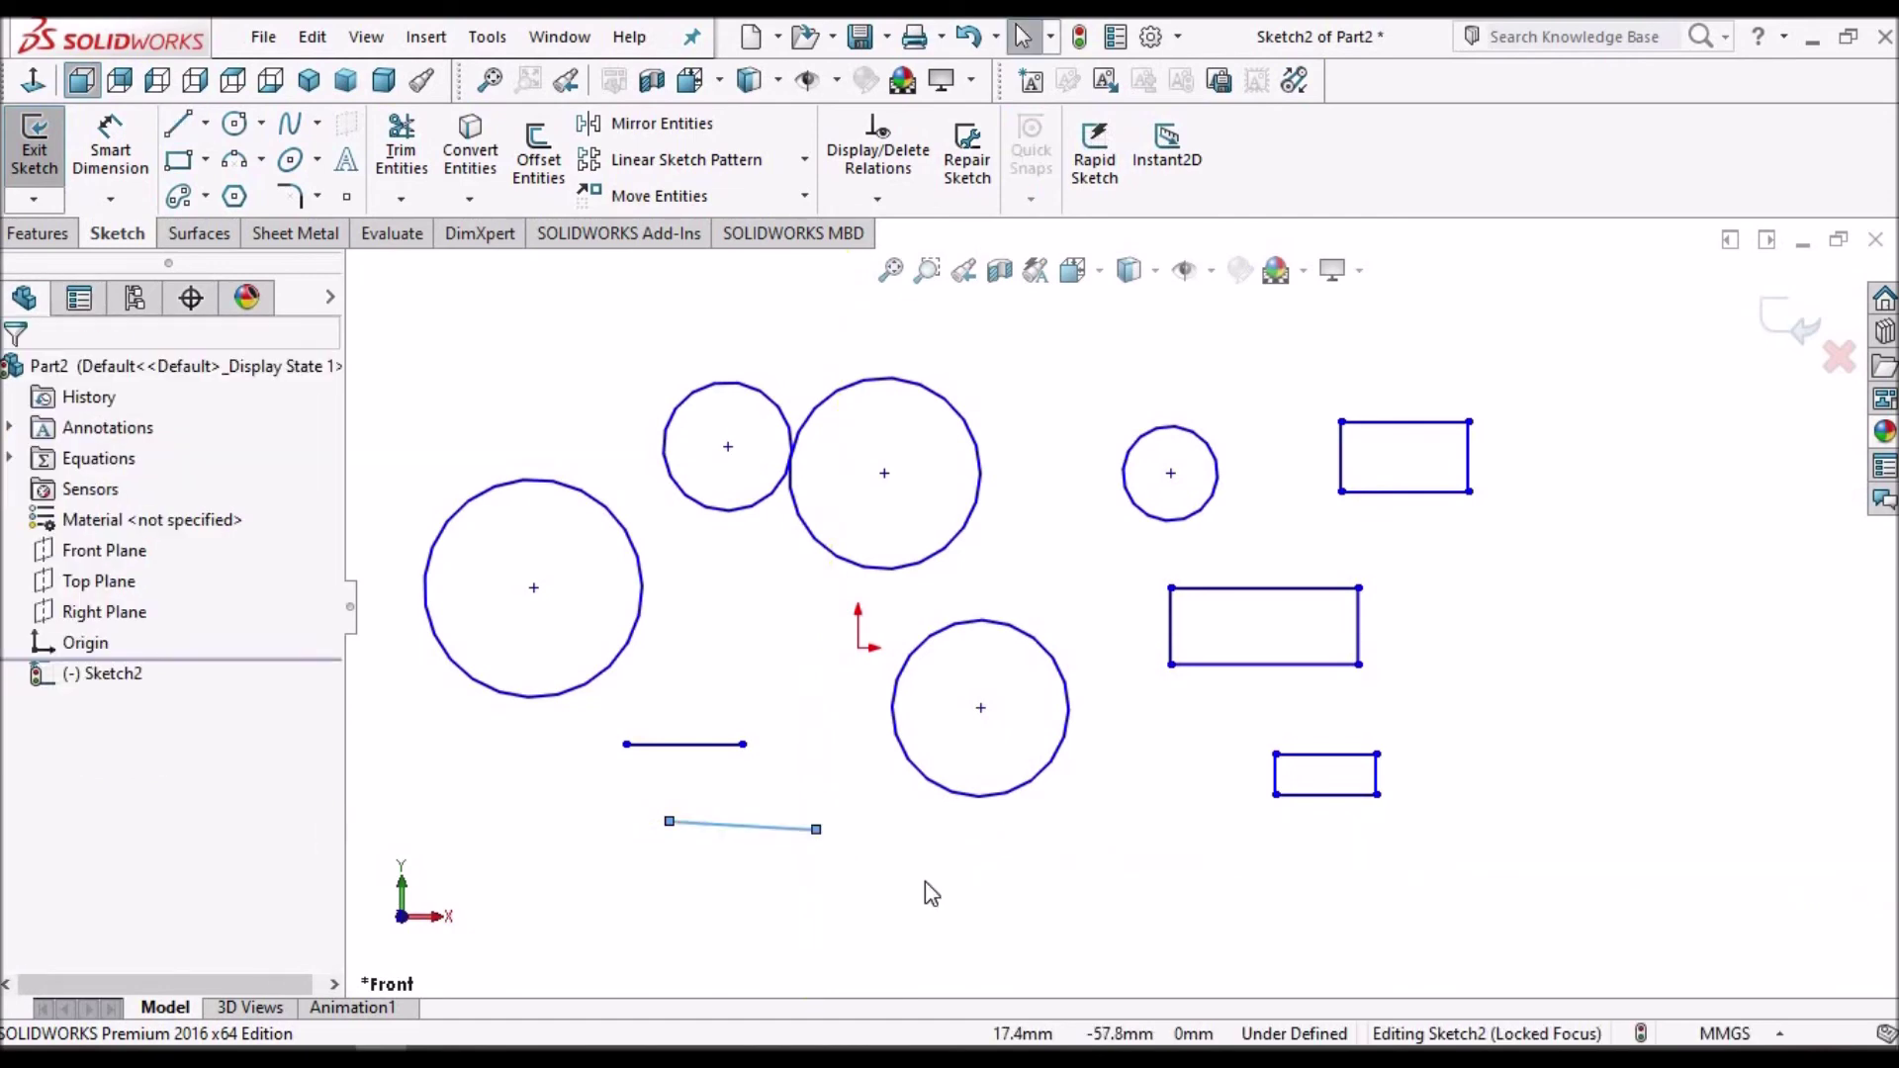
- Repeat the Line command again to sketch a horizontal third line at about Y -52 mm, below the lowest circle
key(l)
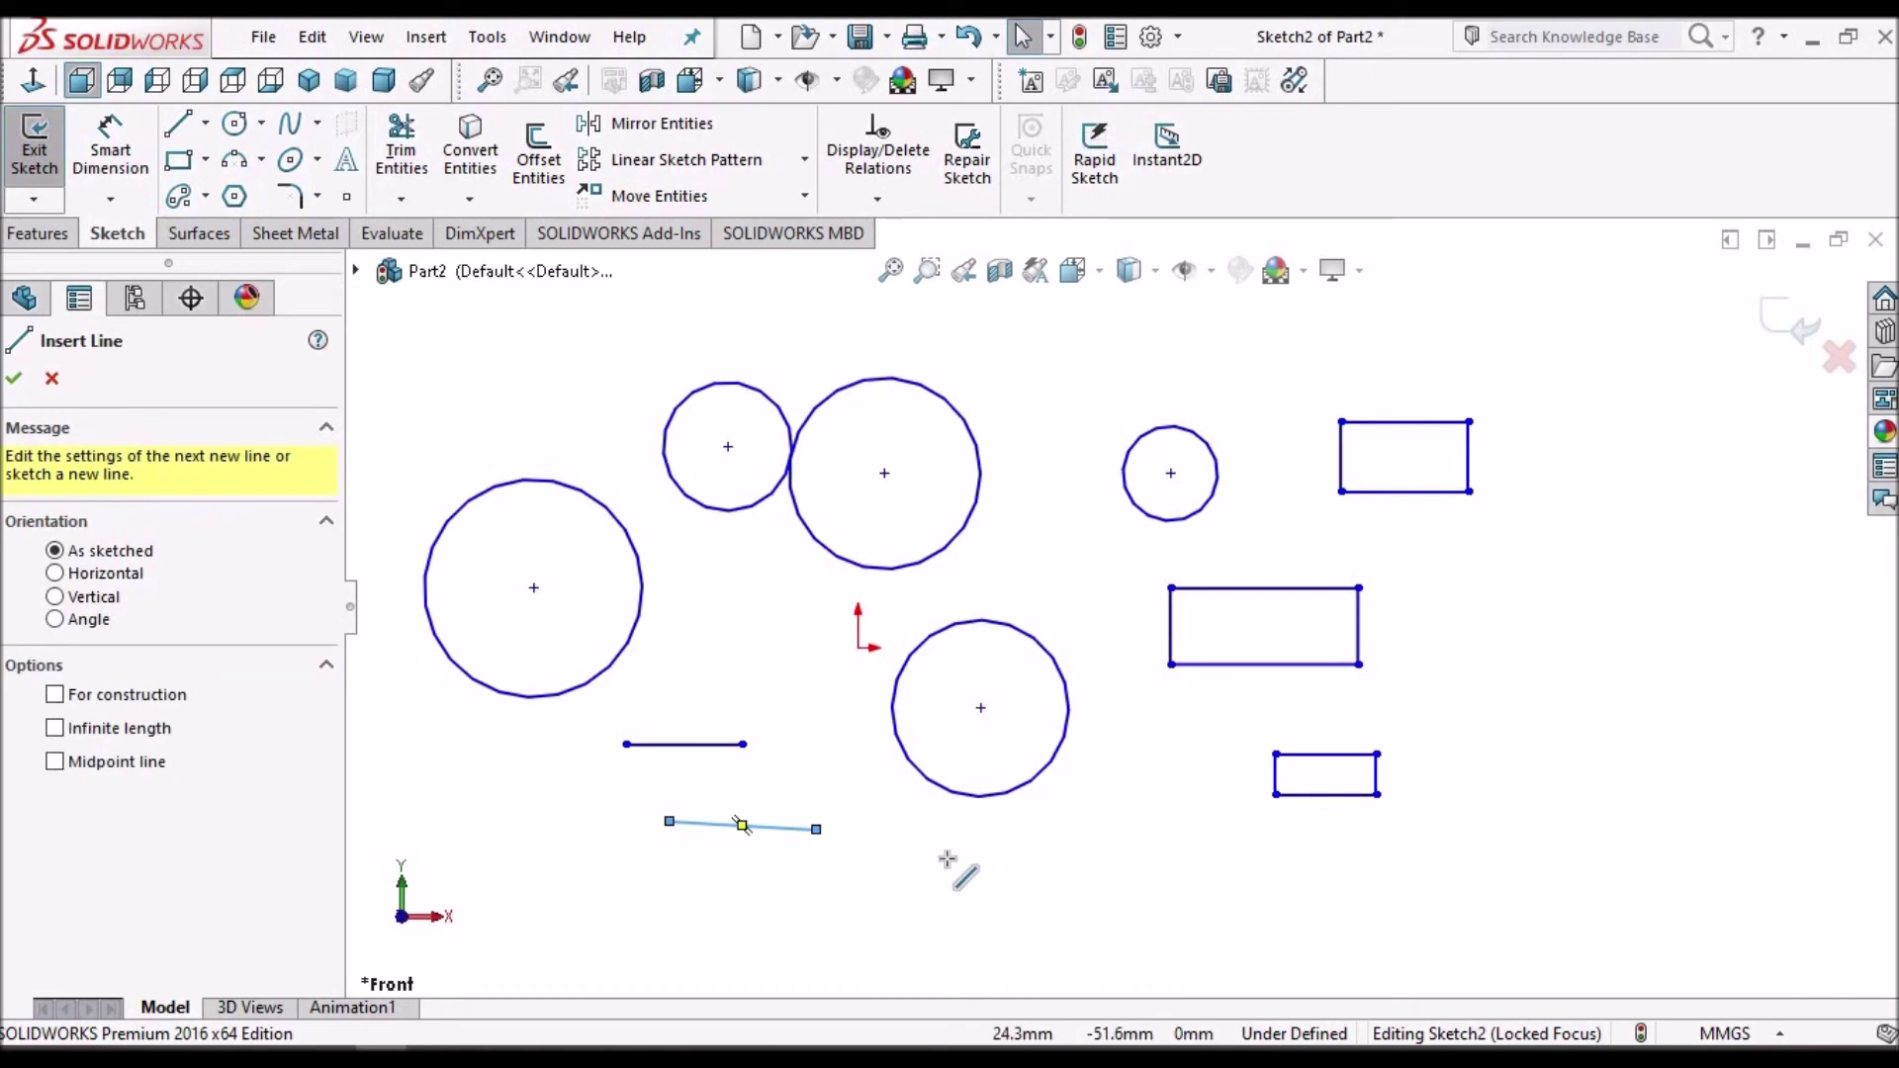
click(1106, 857)
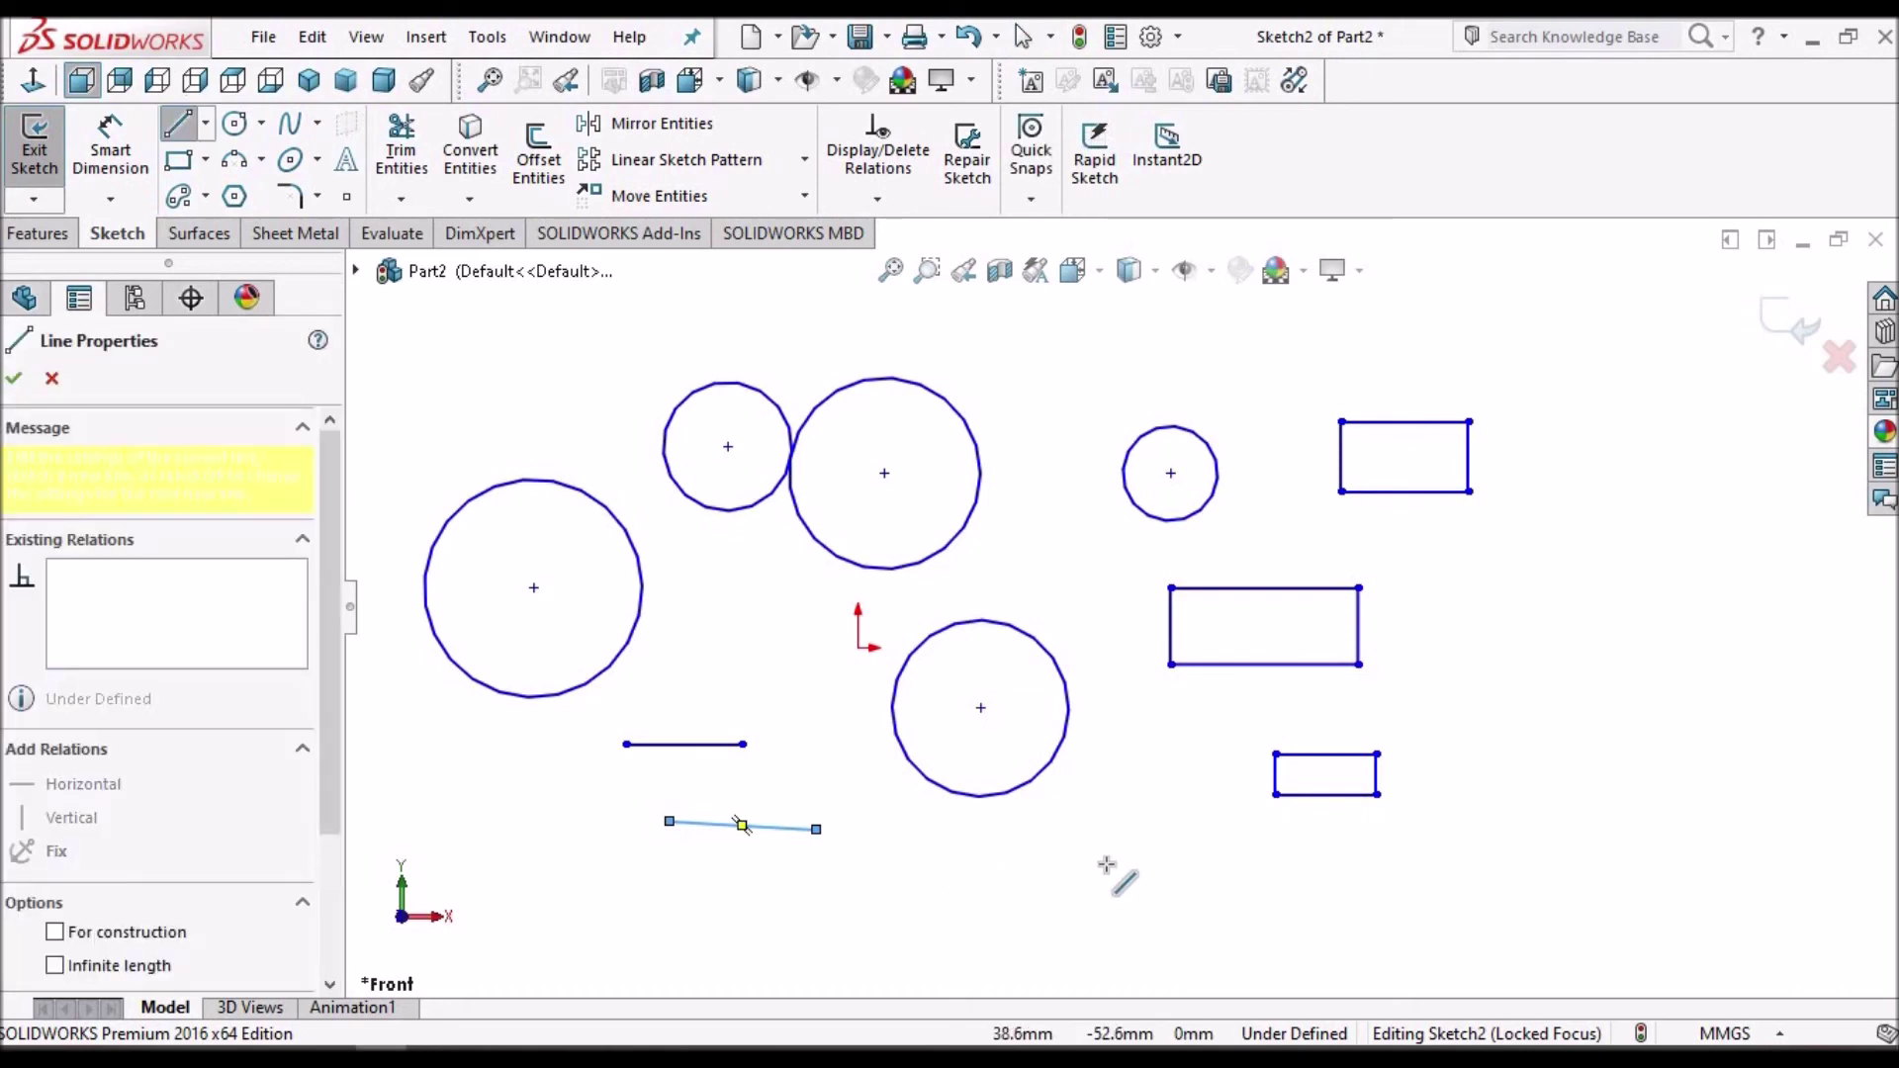
click(947, 858)
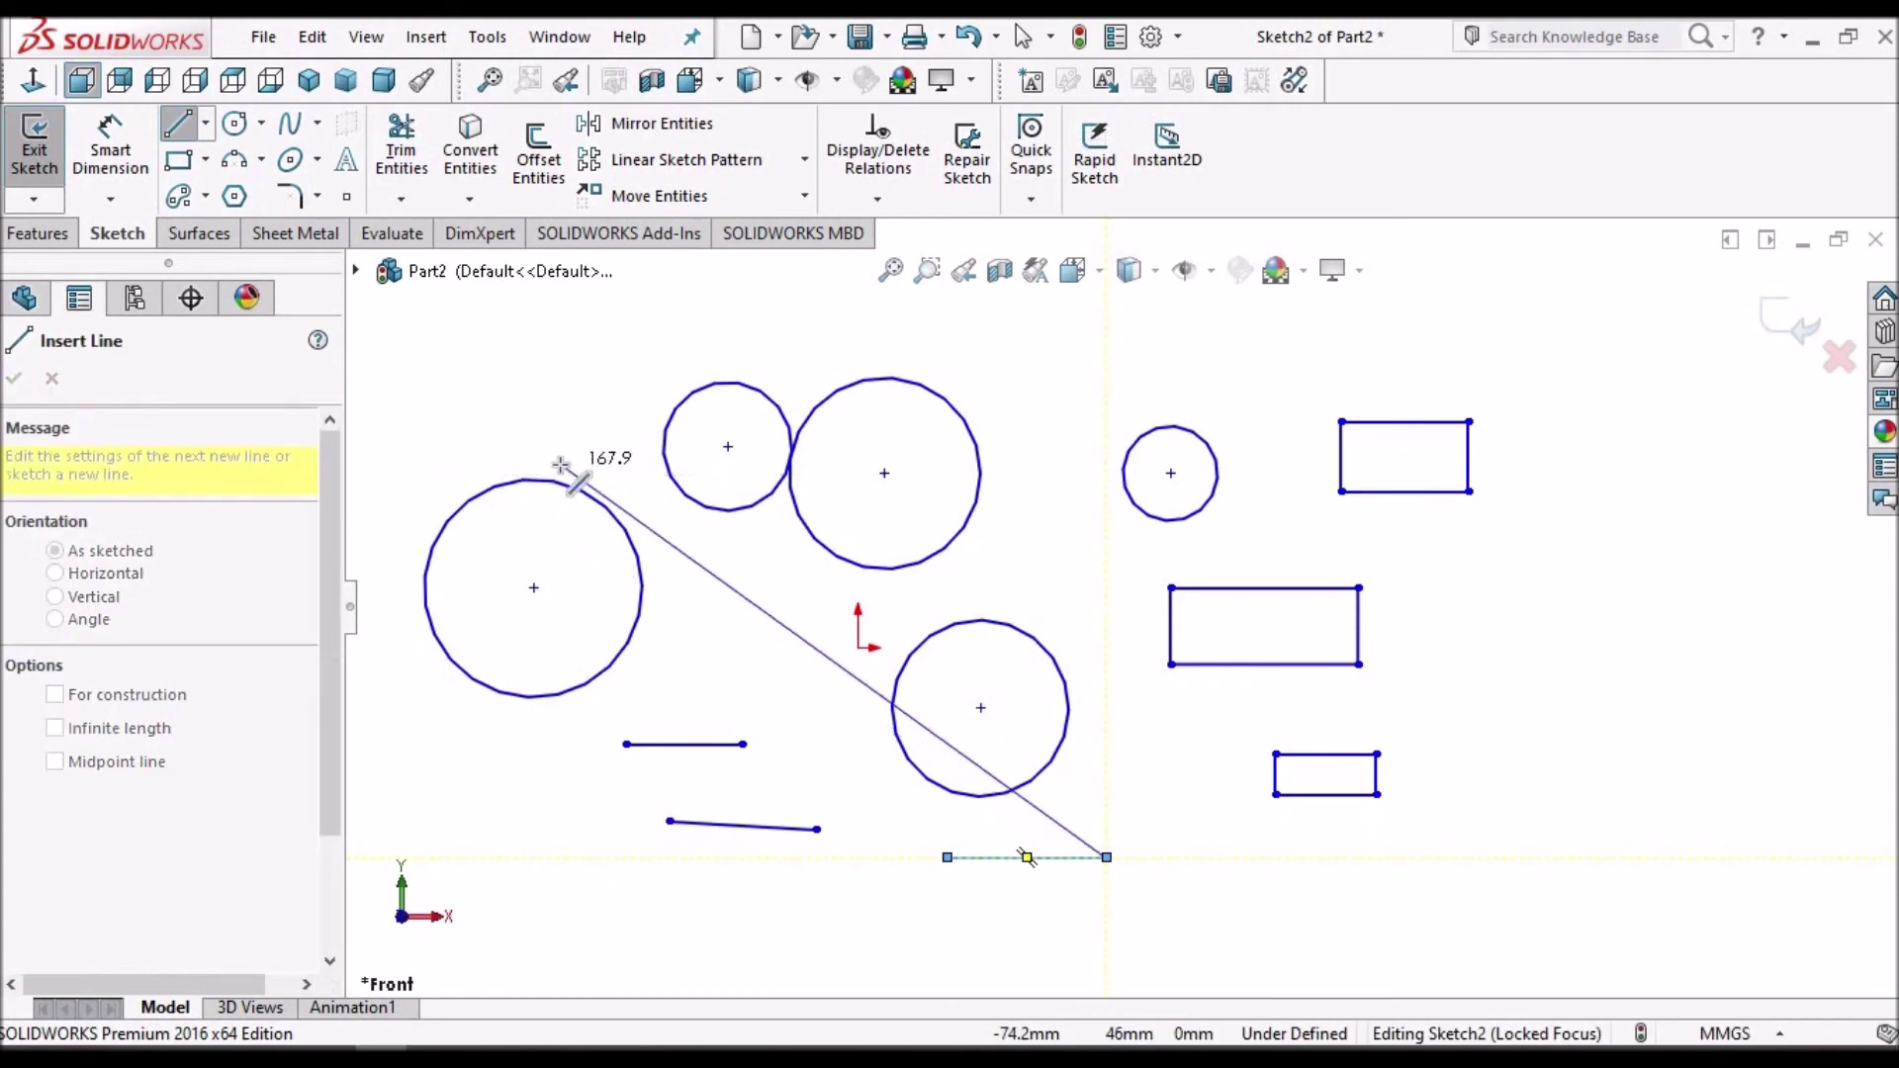
key(Escape)
- Review the ways to repeat a command: the repeat key on the On-Screen Keyboard, the Edit commands and the list of recent commands
click(381, 1057)
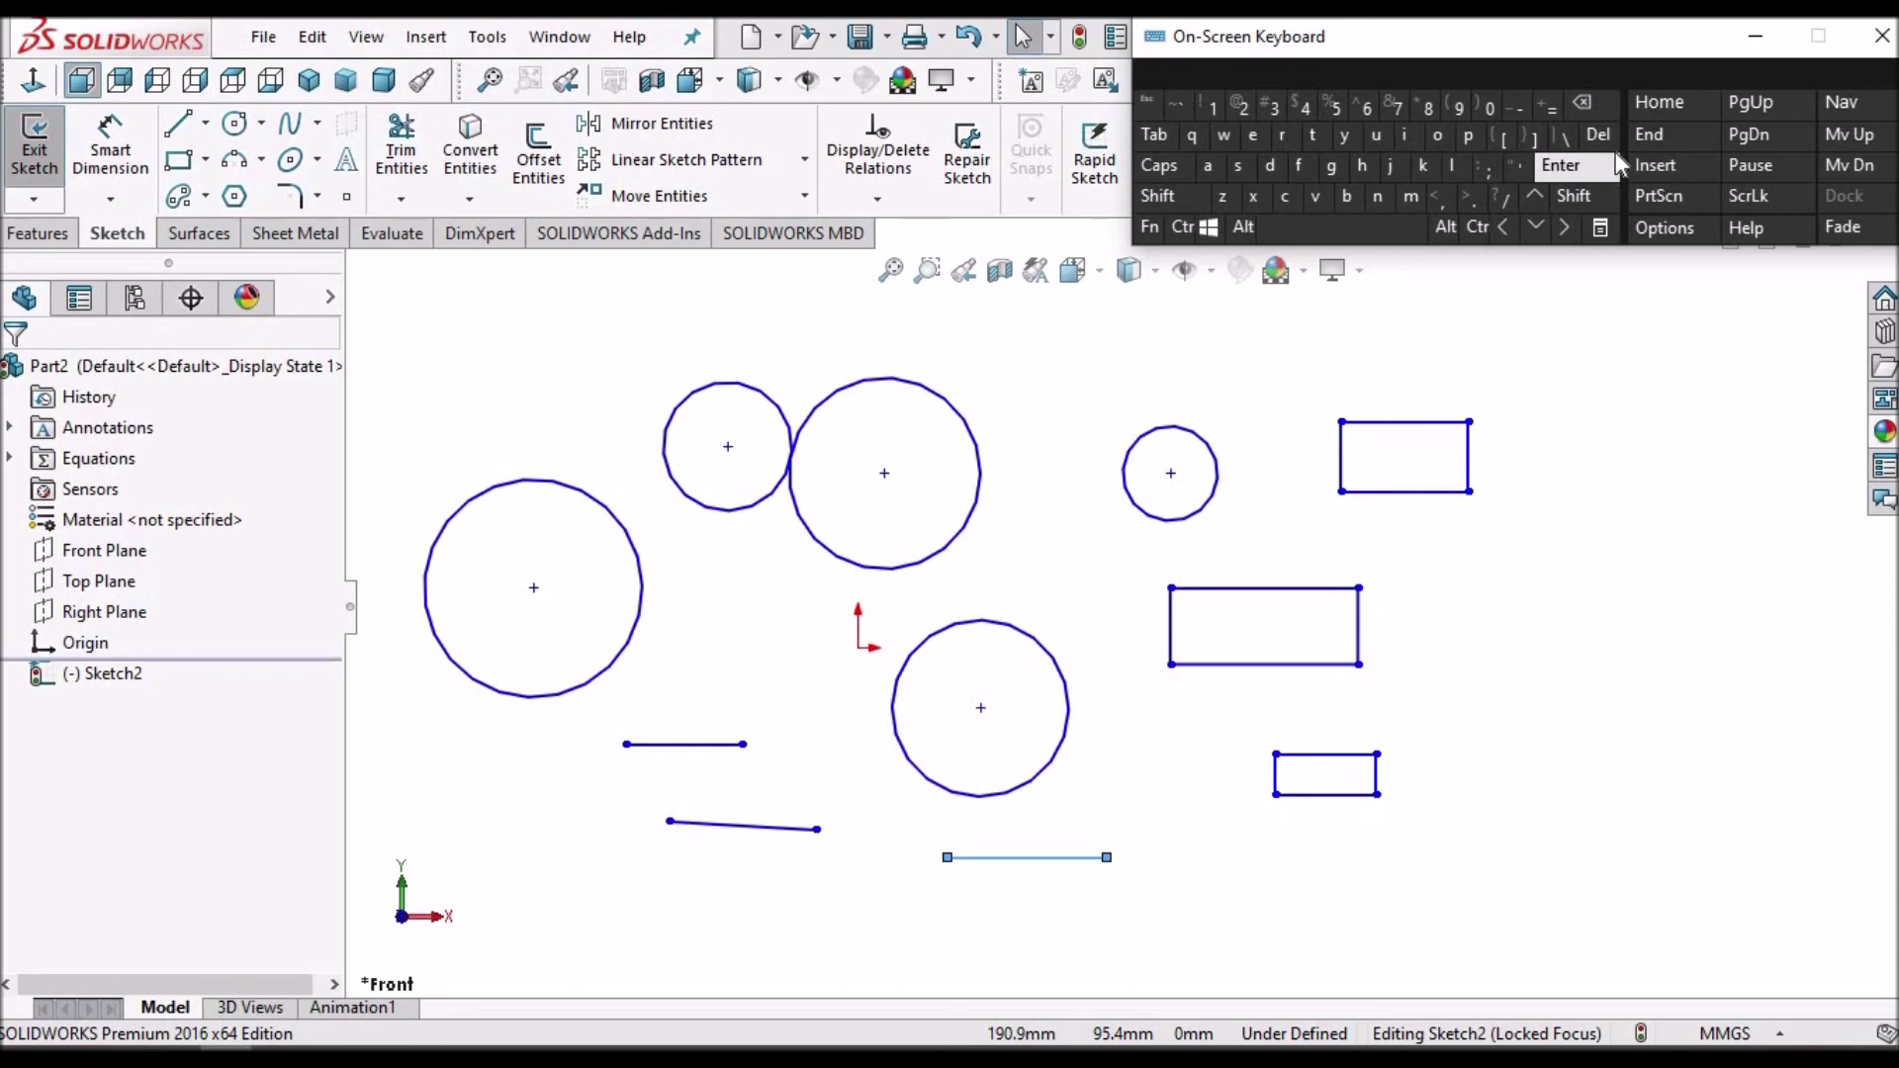
click(1765, 37)
click(313, 37)
click(1428, 370)
right_click(1427, 370)
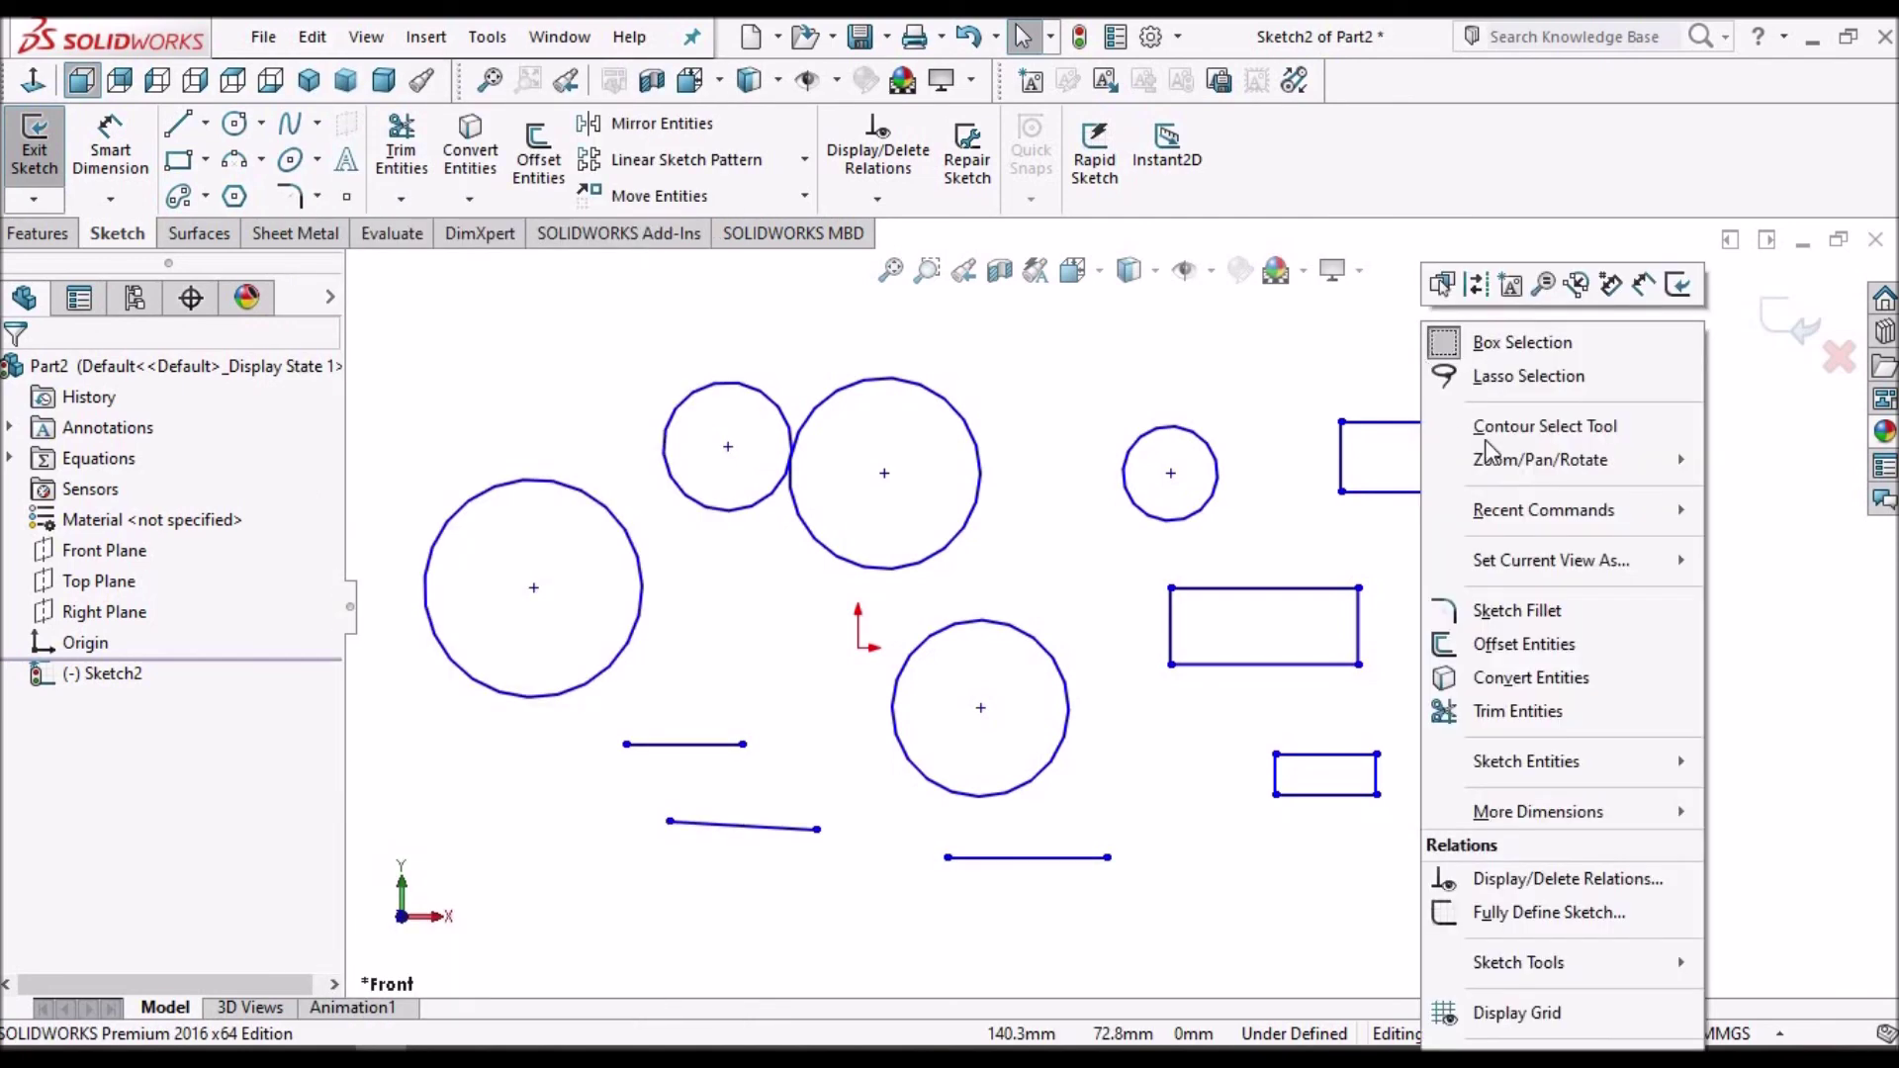
mouse_move(1521, 512)
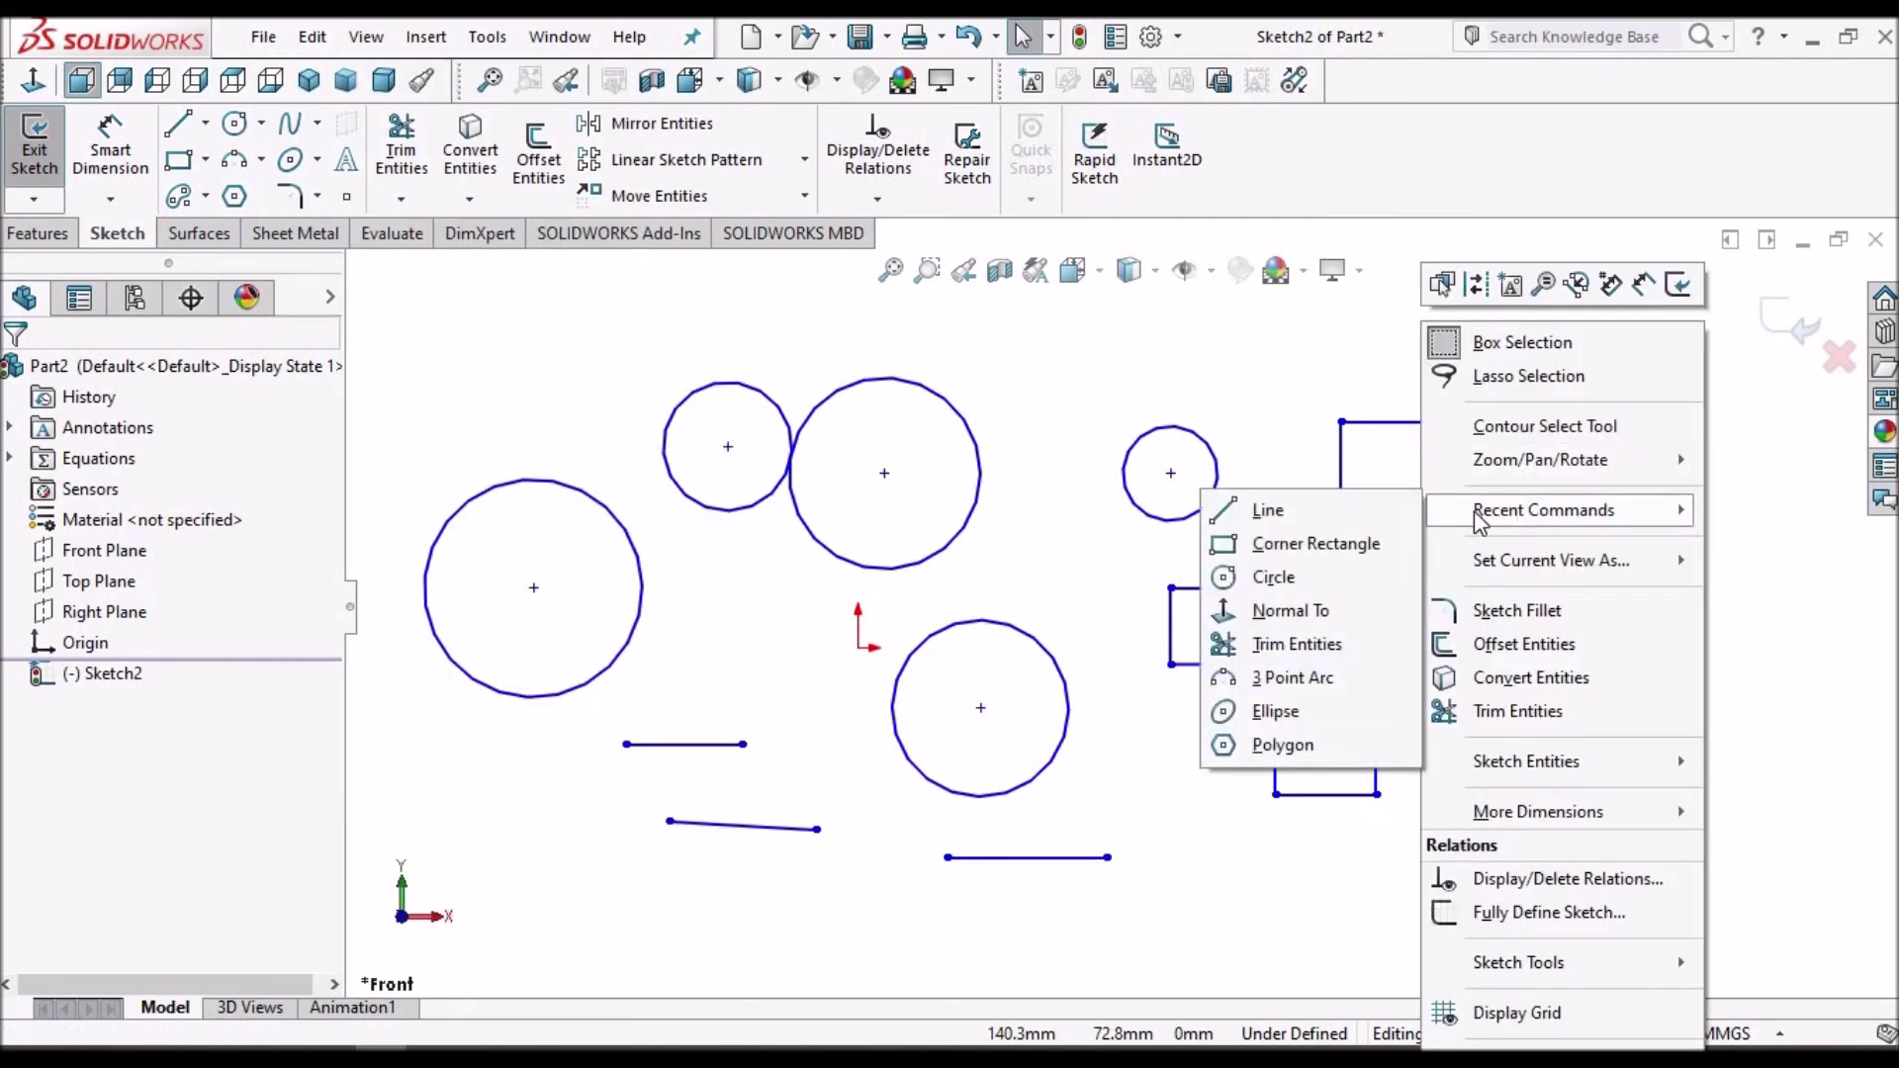
click(1368, 585)
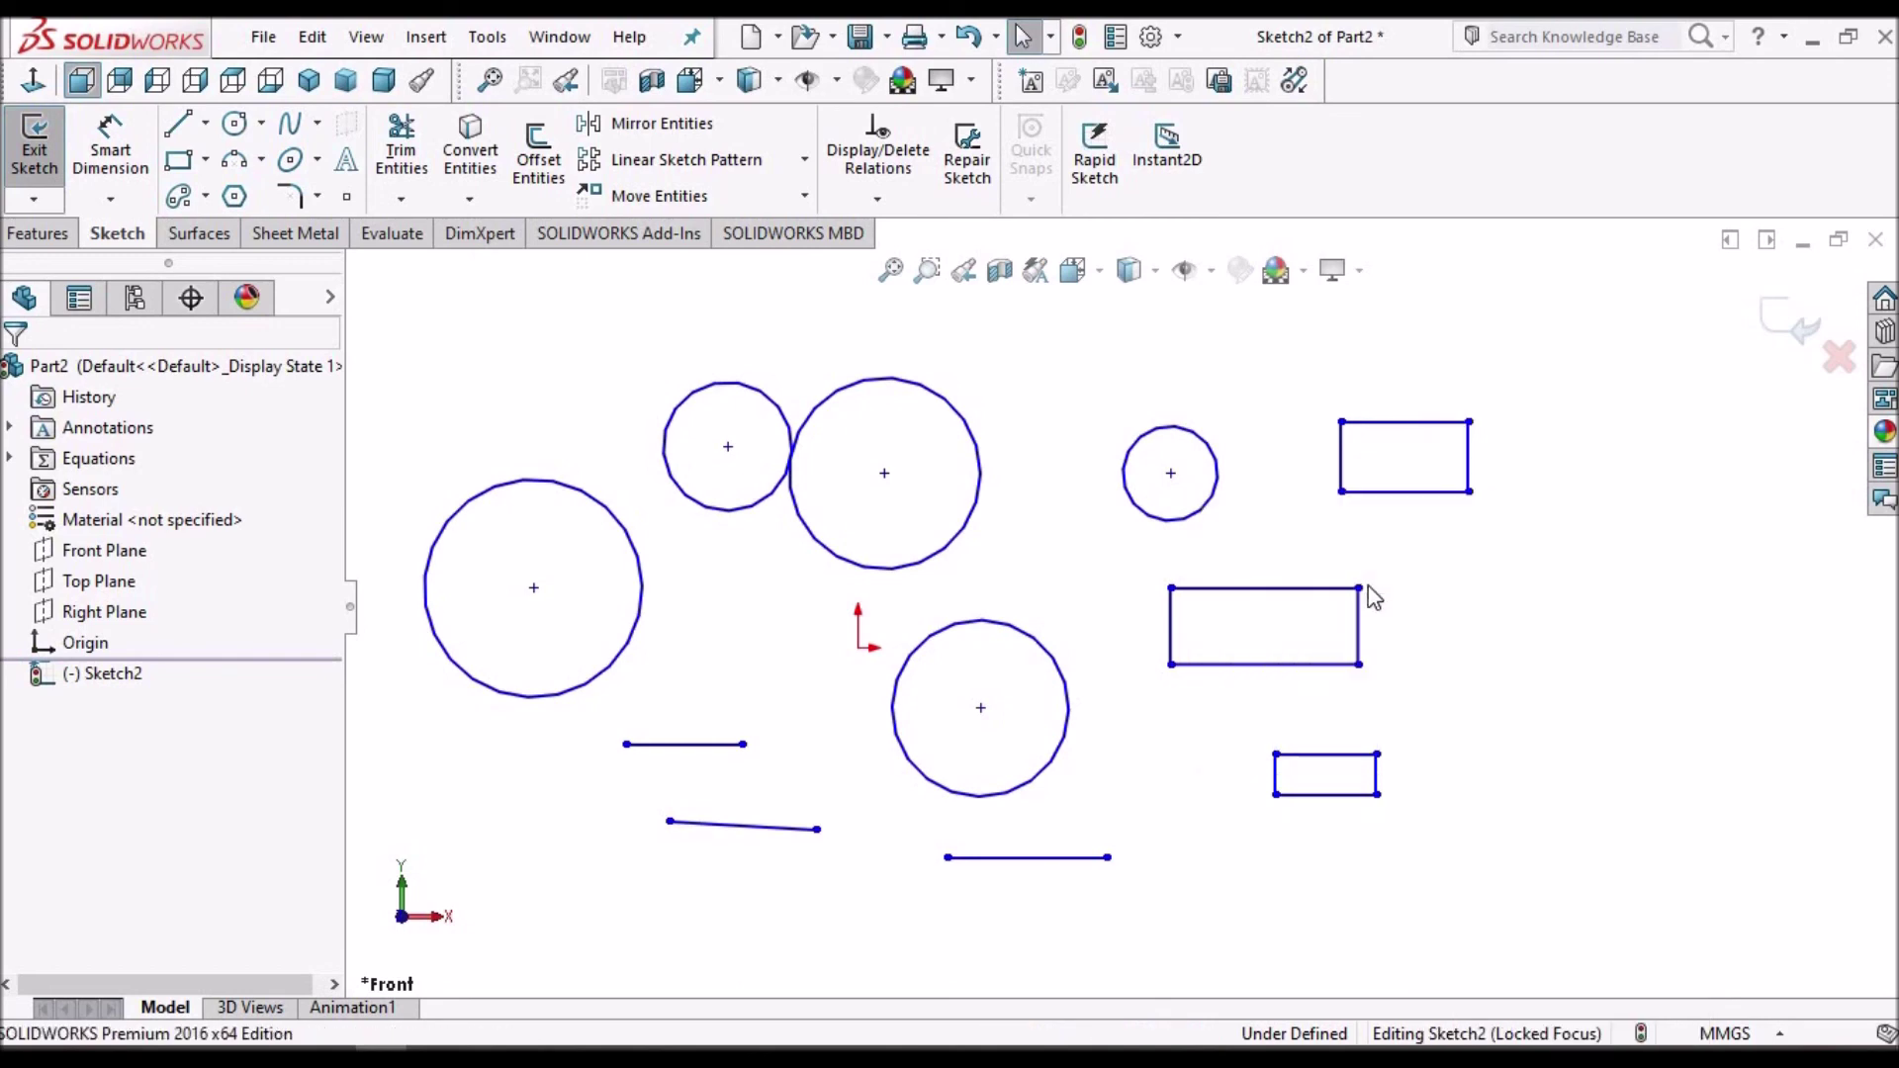